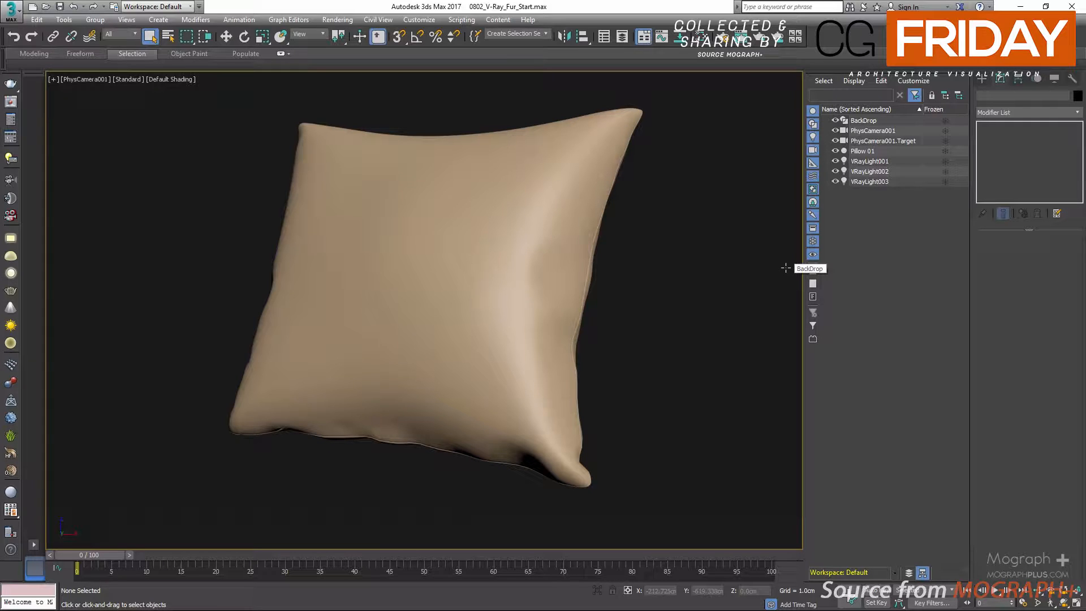
Add a V-Ray Fur object to Pillow 01, and select the new fur in the scene list to show its parameters
{"action": "left_click", "coordinate": [522, 250]}
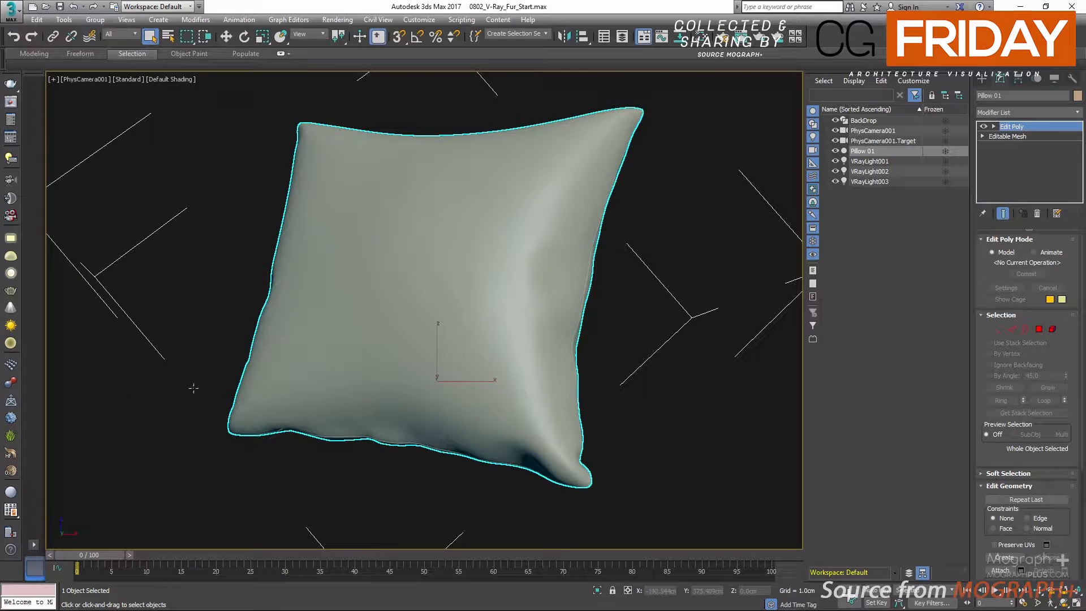
{"action": "left_click", "coordinate": [982, 78]}
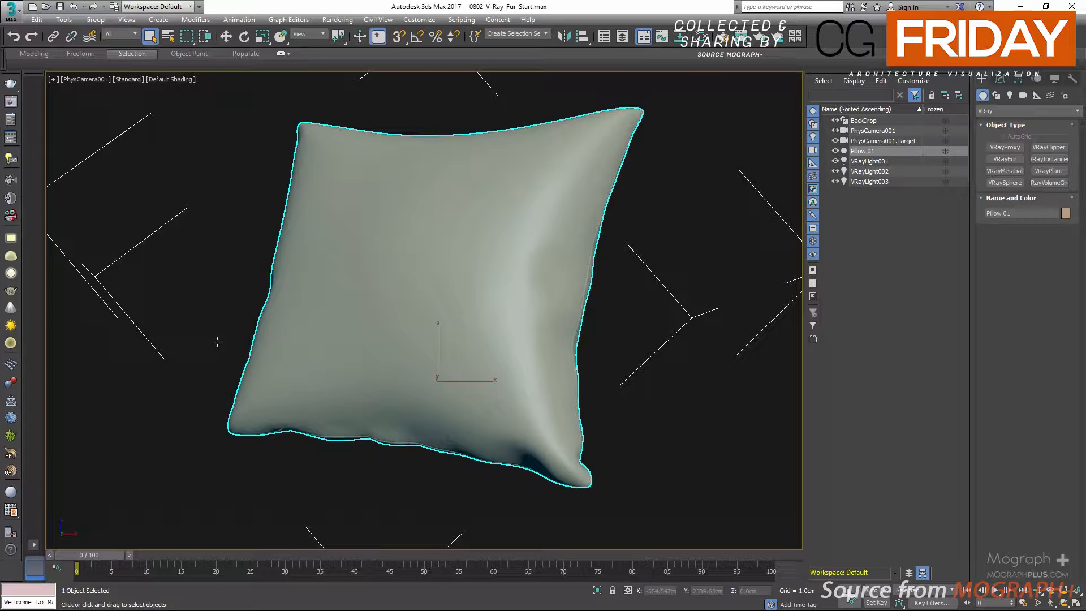
{"action": "left_click", "coordinate": [11, 437]}
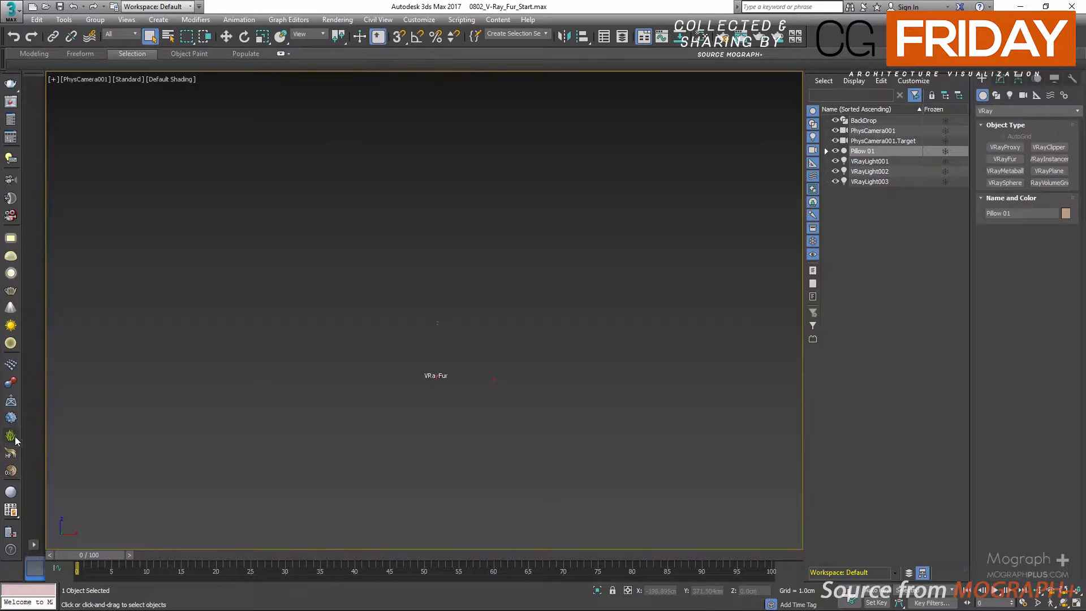
{"action": "left_click", "coordinate": [830, 151]}
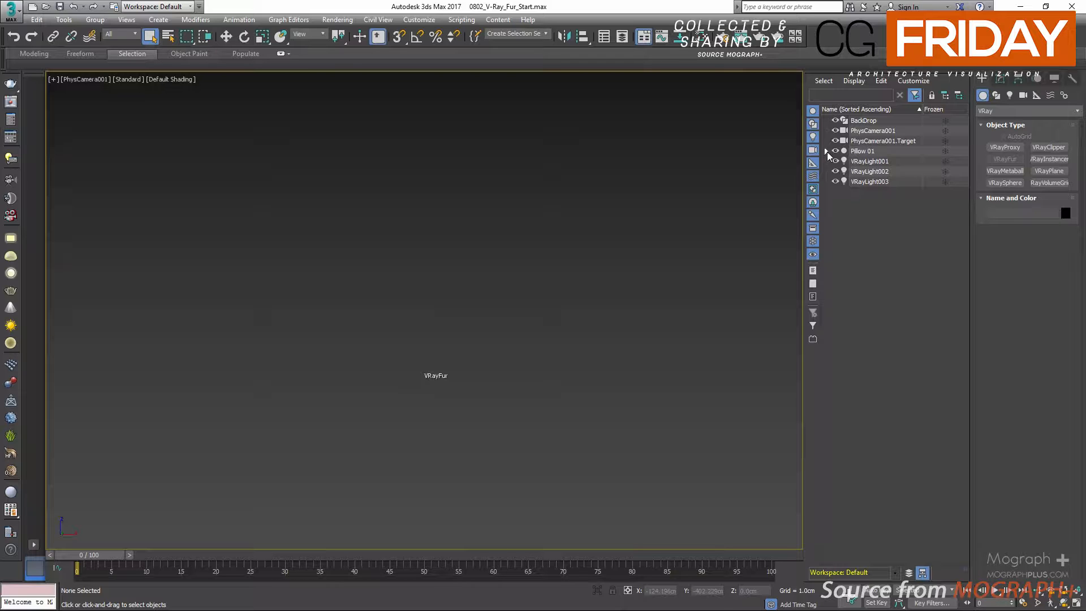
{"action": "left_click", "coordinate": [827, 151]}
{"action": "left_click", "coordinate": [865, 161]}
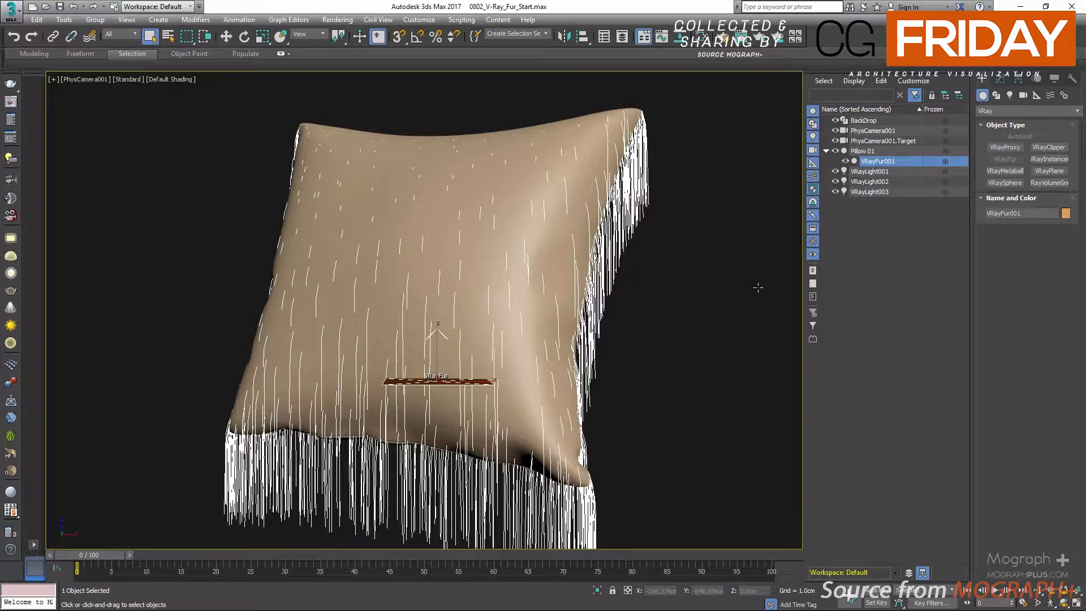
{"action": "left_click", "coordinate": [1000, 81]}
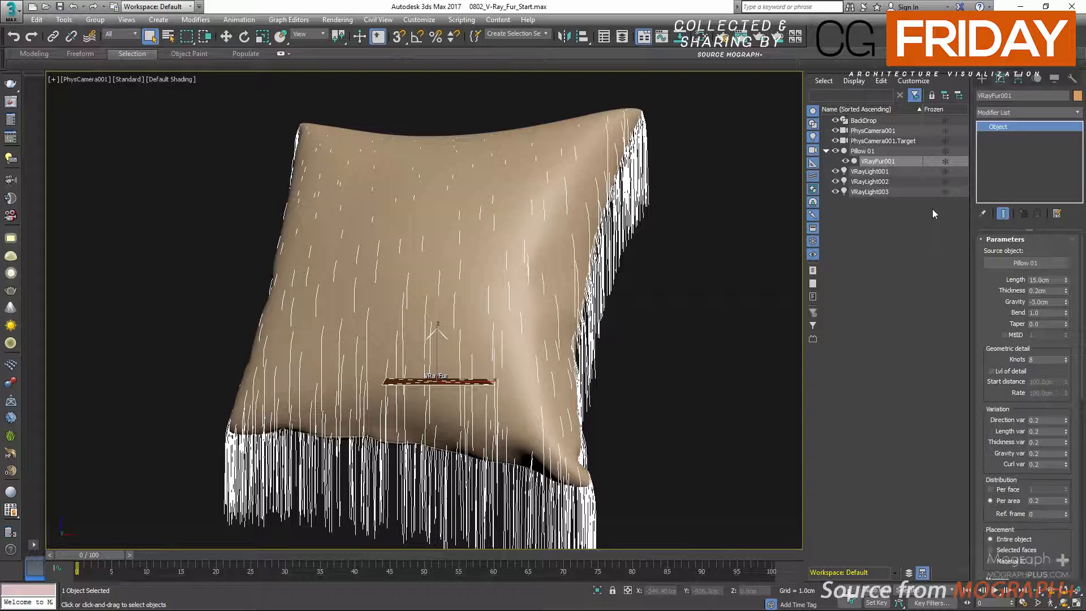
{"action": "left_click", "coordinate": [1010, 258]}
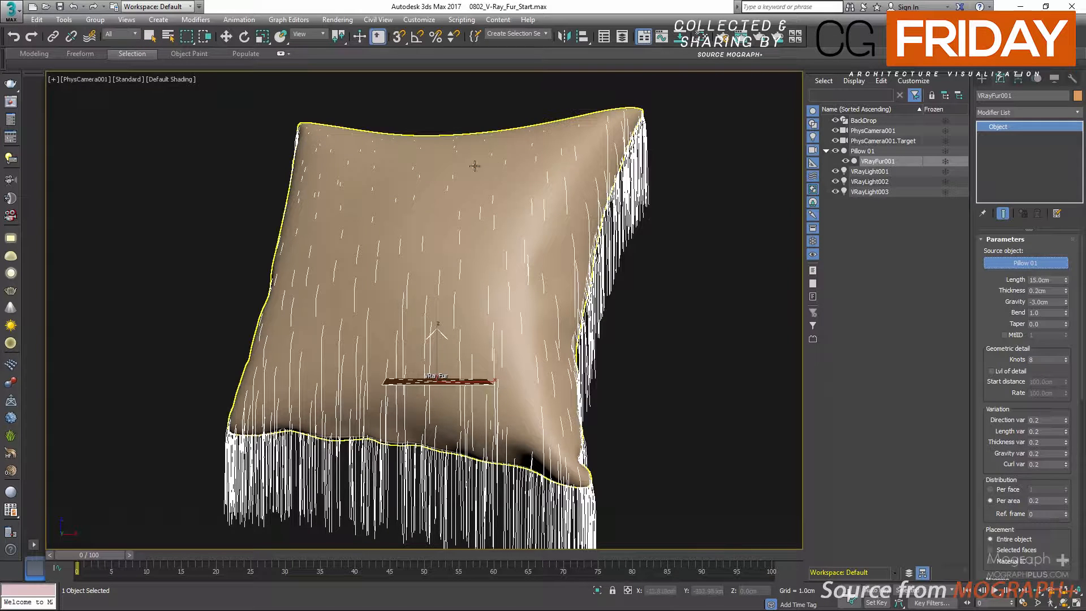
{"action": "key", "text": "w"}
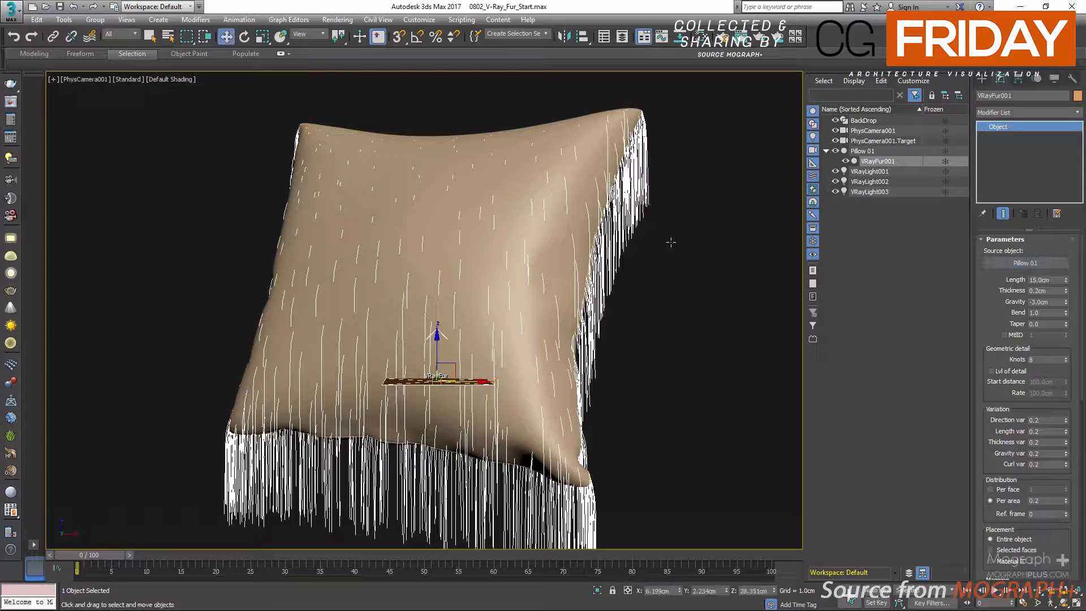
{"action": "left_click_drag", "start_coordinate": [1001, 280], "coordinate": [994, 288]}
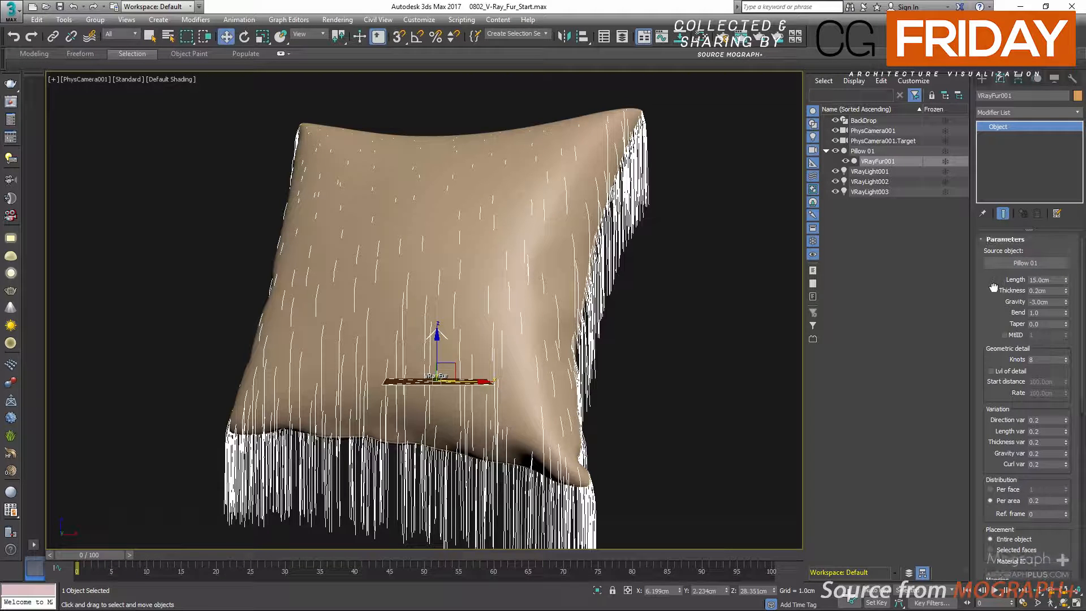
Try a gravity of 0 for the fur, and set it to -0.3 cm
{"action": "double_click", "coordinate": [1046, 302]}
{"action": "left_click_drag", "start_coordinate": [1040, 302], "coordinate": [1007, 304]}
{"action": "type", "text": "-0"}
{"action": "key", "text": "Return"}
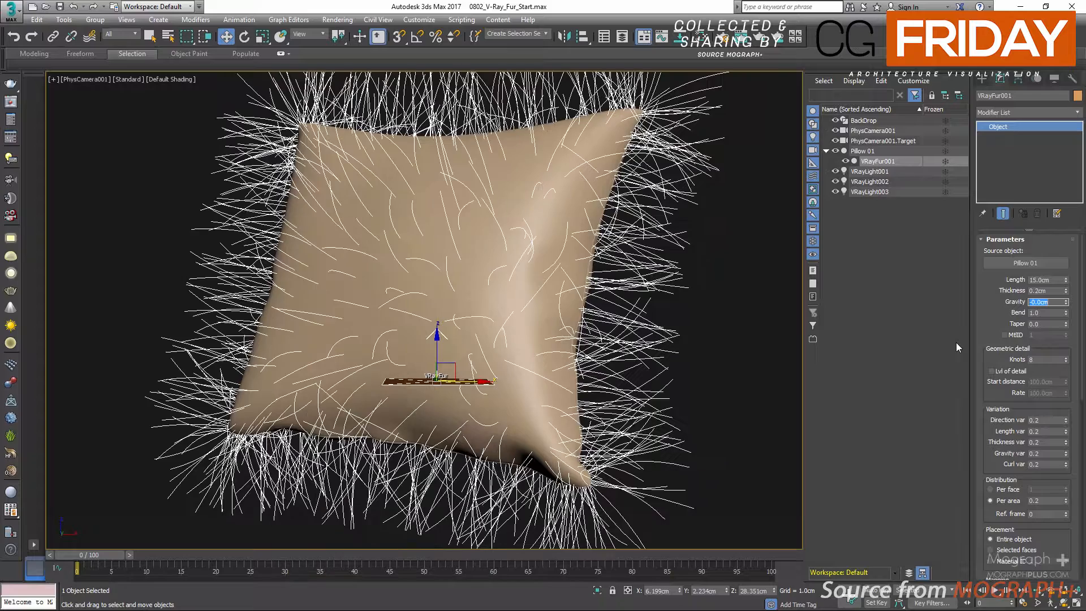
{"action": "type", "text": "-0.3"}
{"action": "key", "text": "Return"}
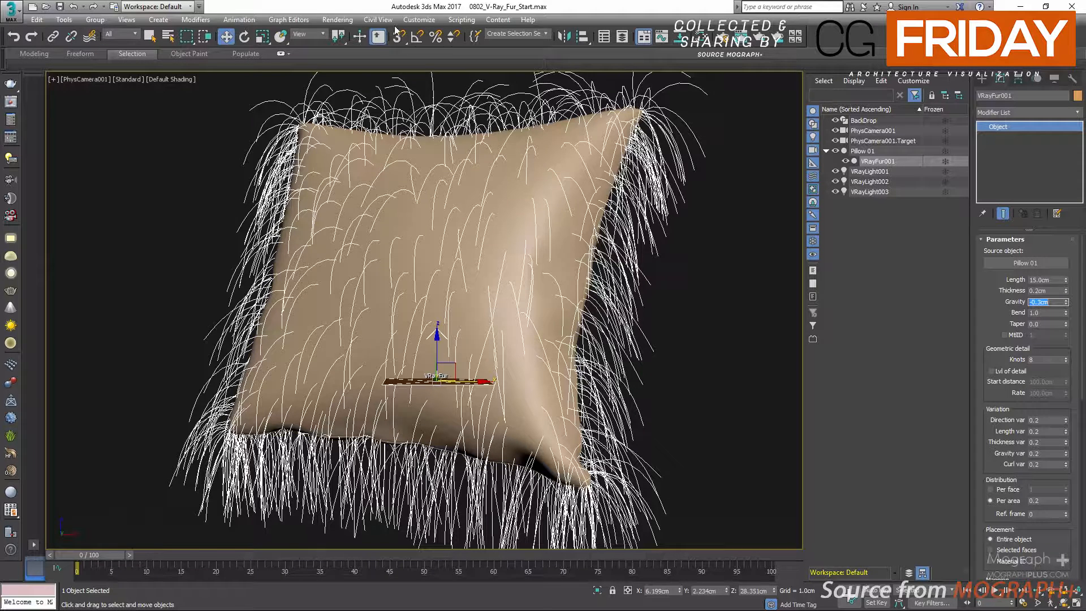
Create a VRayHairMtl material in the Slate Material Editor and show its parameters
{"action": "type", "text": "m"}
{"action": "left_click", "coordinate": [695, 40]}
{"action": "right_click", "coordinate": [436, 315]}
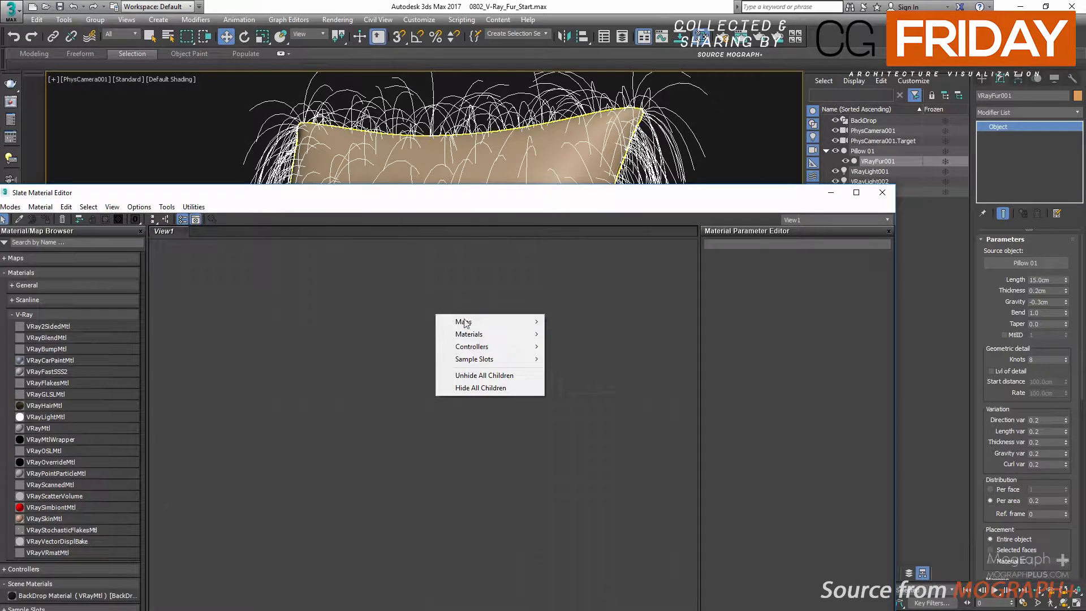
{"action": "mouse_move", "coordinate": [469, 334]}
{"action": "mouse_move", "coordinate": [575, 360]}
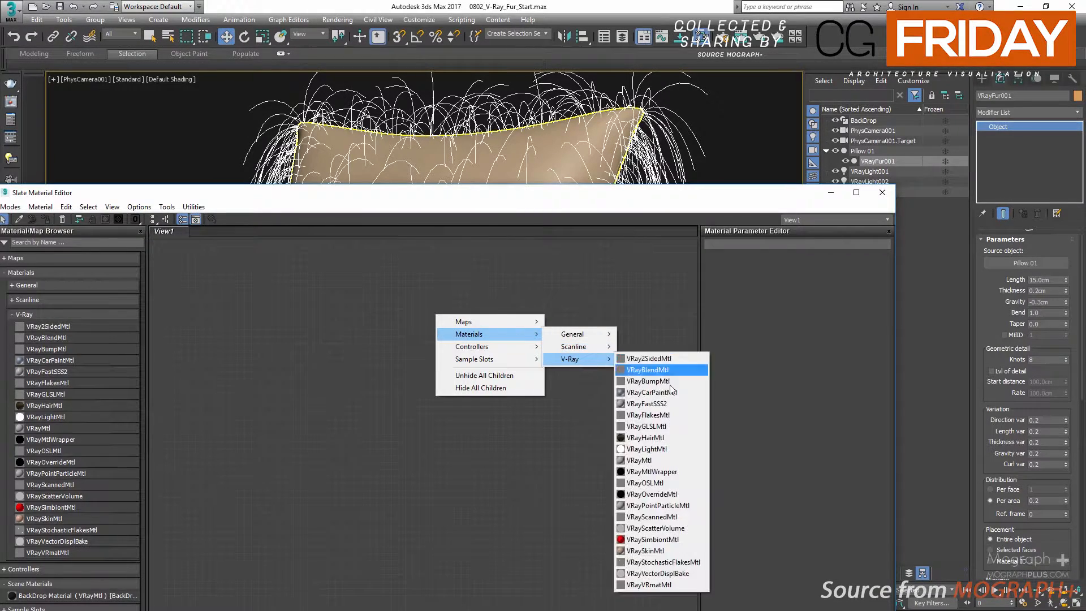
{"action": "left_click", "coordinate": [675, 438]}
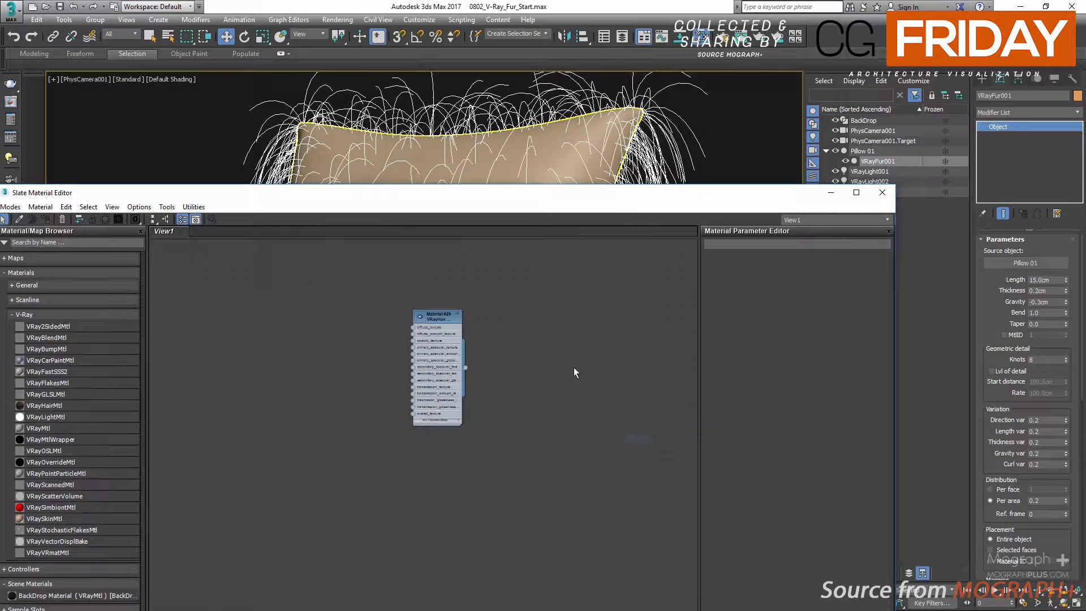
{"action": "double_click", "coordinate": [424, 315]}
{"action": "scroll", "coordinate": [401, 327], "scroll_direction": "up", "scroll_amount": 3}
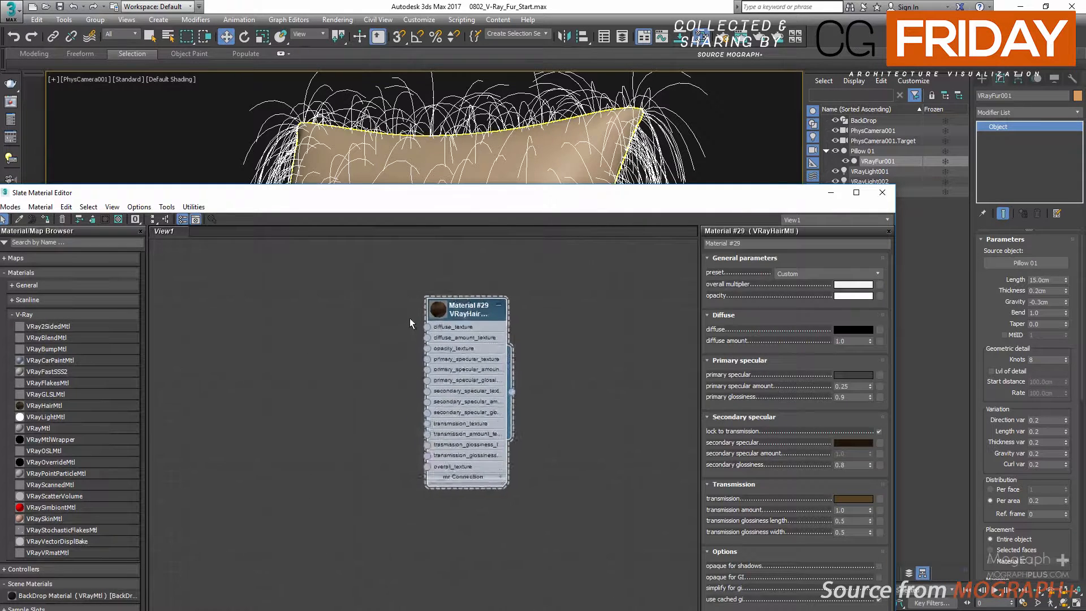
Set the hair material's preset to Red matted and assign the material to the selected fur
{"action": "left_click", "coordinate": [793, 275]}
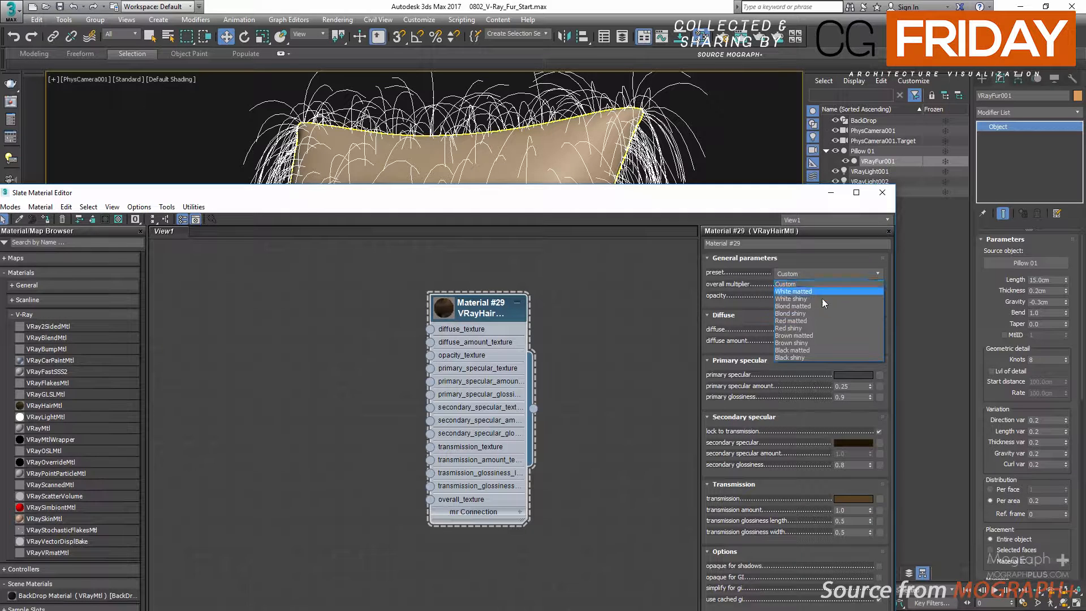
{"action": "left_click", "coordinate": [821, 322]}
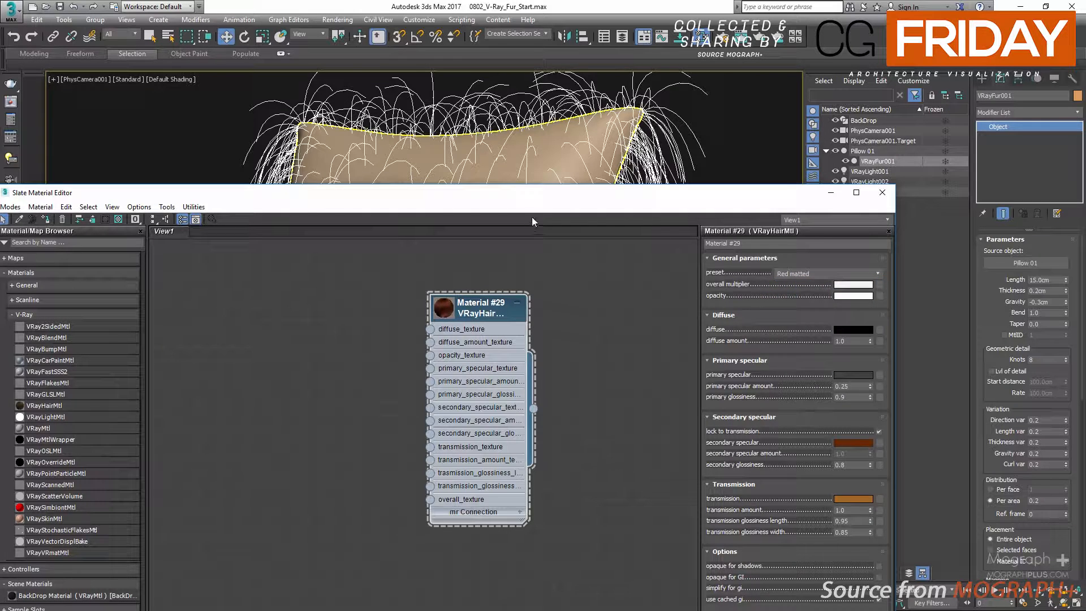
{"action": "right_click", "coordinate": [511, 314]}
{"action": "left_click", "coordinate": [583, 333]}
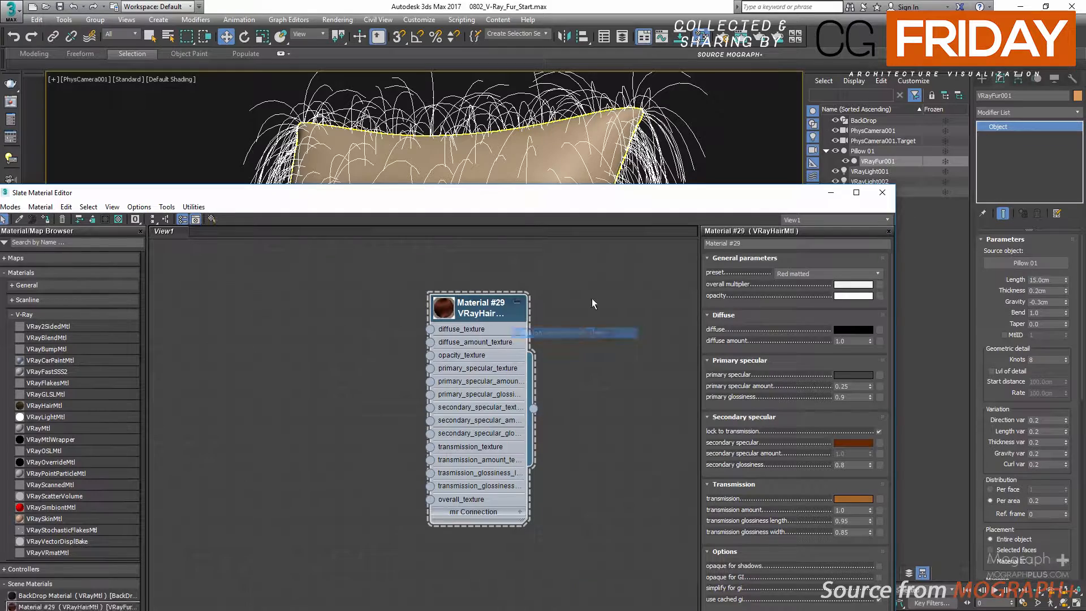
Assign the same hair material to Pillow 01 and close the Slate Material Editor
{"action": "left_click", "coordinate": [876, 151]}
{"action": "right_click", "coordinate": [478, 315]}
{"action": "left_click", "coordinate": [566, 333]}
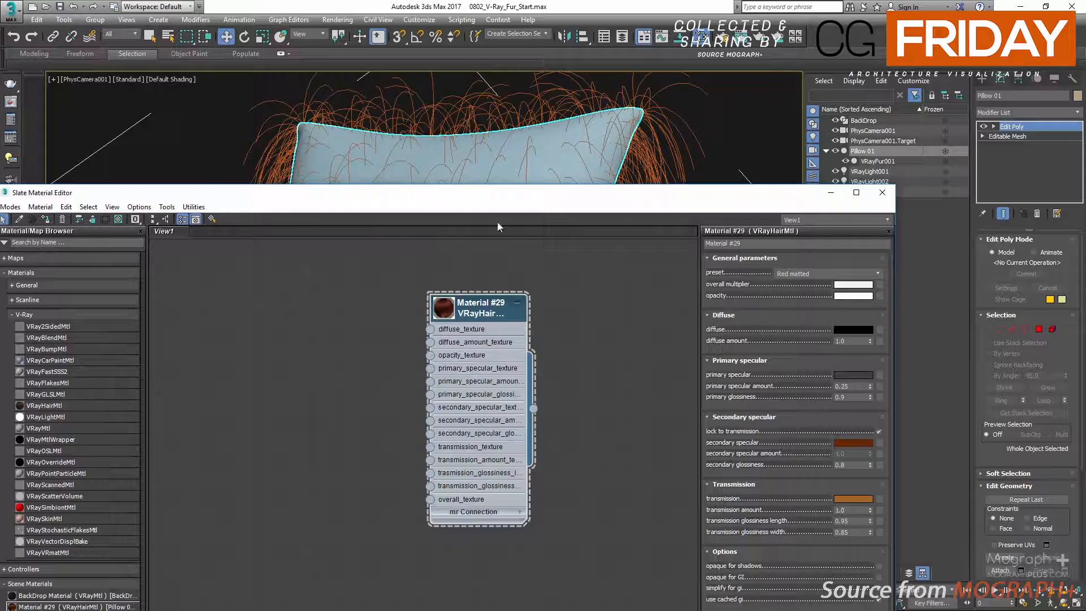
{"action": "left_click", "coordinate": [881, 192]}
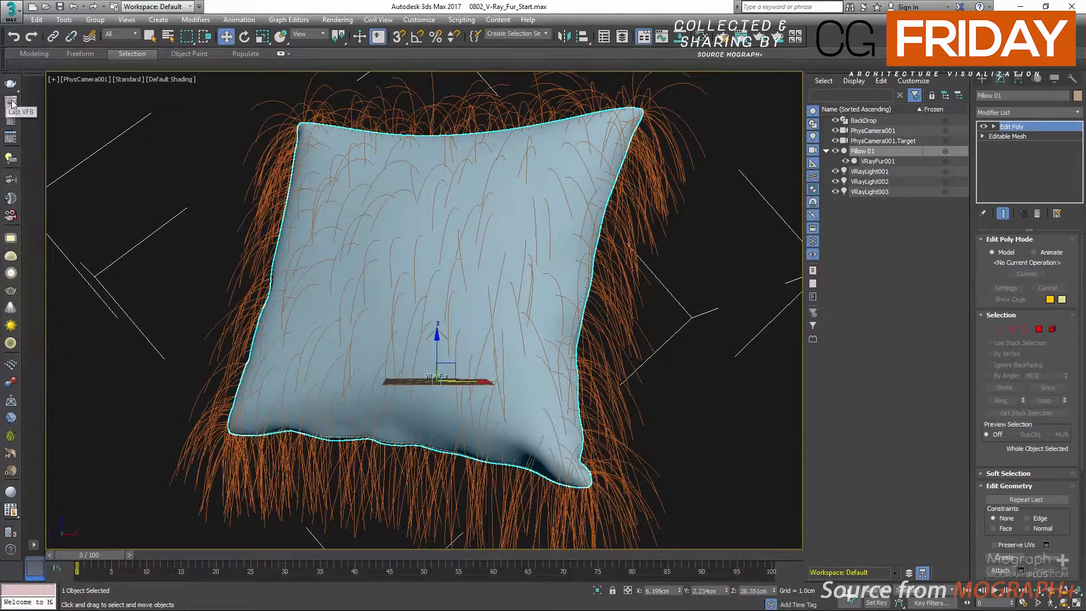
Review Render 01 in the V-Ray frame buffer, and select the fur object under Pillow 01 again
{"action": "left_click", "coordinate": [10, 102]}
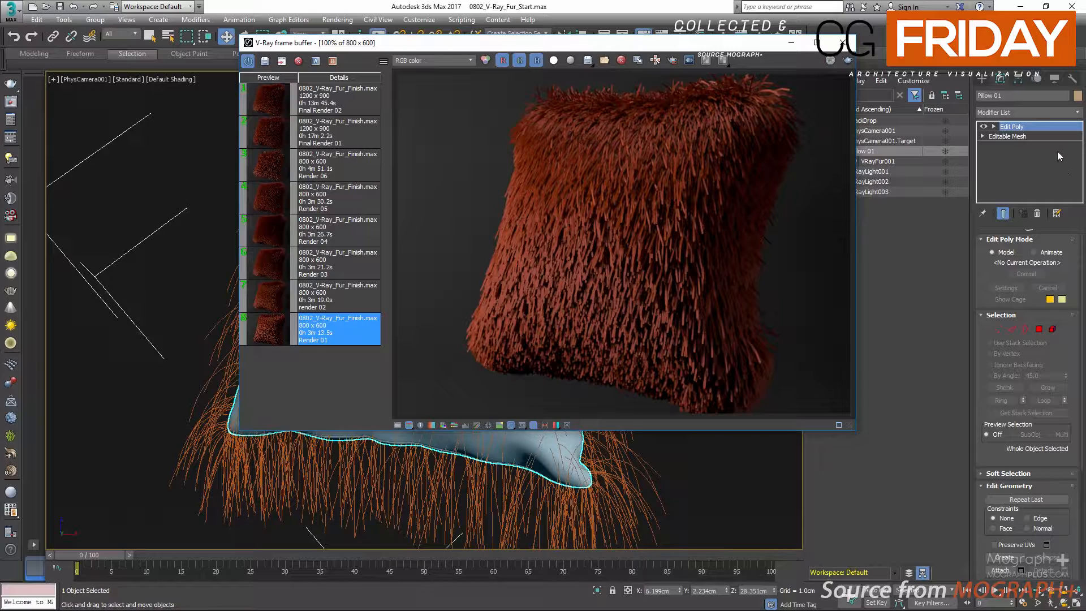
{"action": "left_click", "coordinate": [903, 162]}
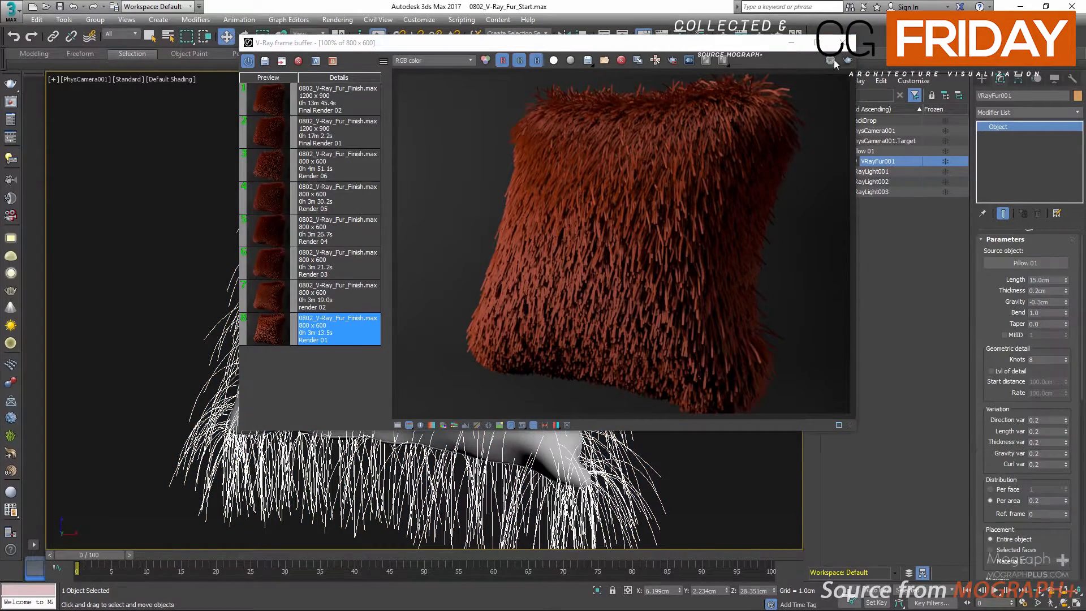
{"action": "left_click", "coordinate": [843, 43]}
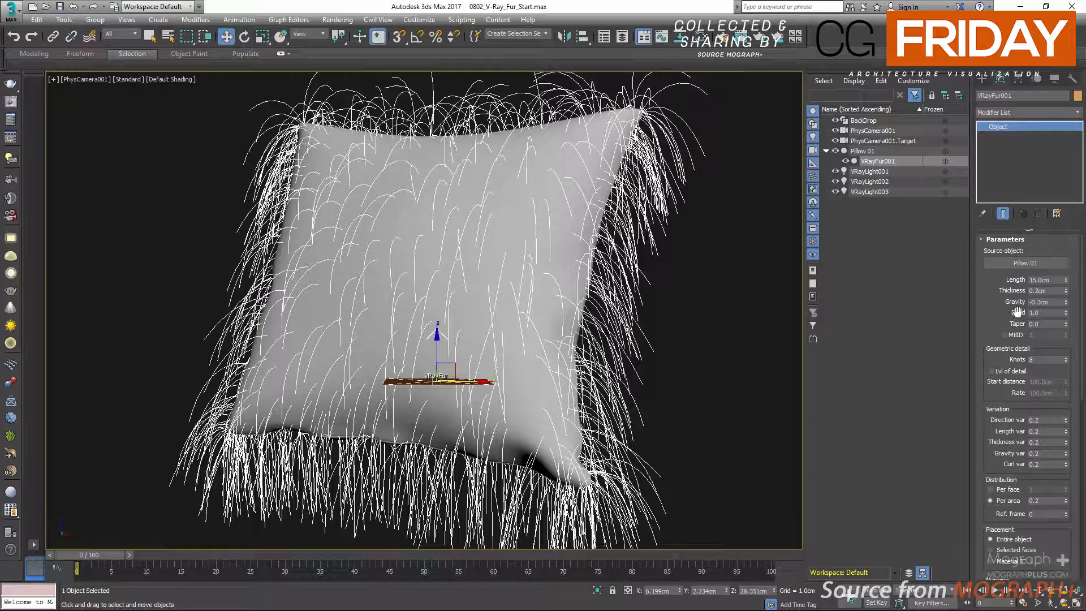
Try fur lengths of 3 cm and 25 cm, and set the length back to 15 cm
{"action": "left_click", "coordinate": [1040, 280]}
{"action": "double_click", "coordinate": [1040, 280]}
{"action": "type", "text": "3"}
{"action": "key", "text": "Return"}
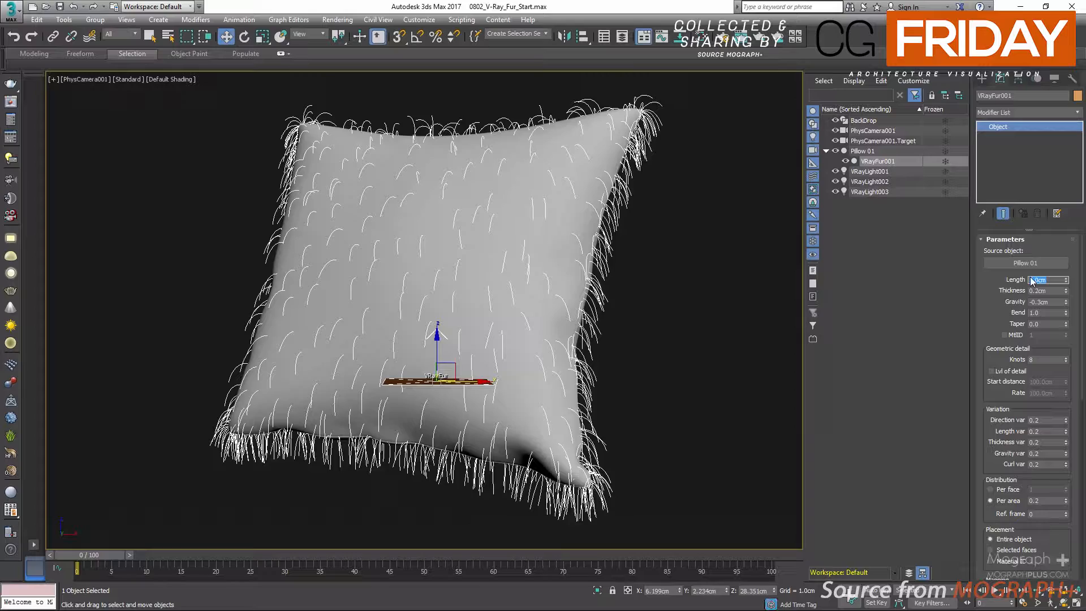
{"action": "type", "text": "25"}
{"action": "key", "text": "Return"}
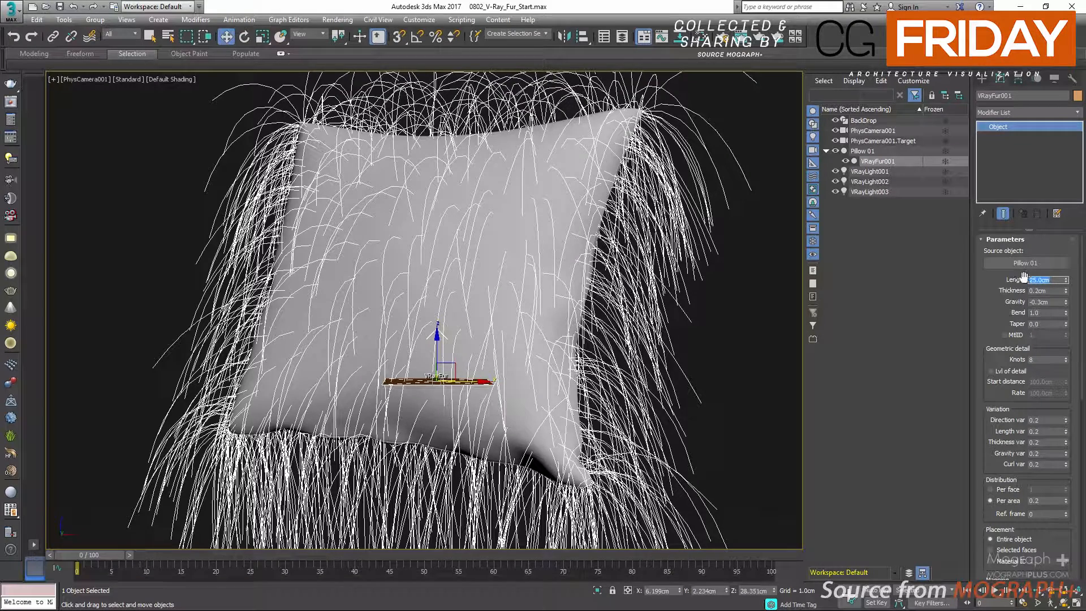
{"action": "type", "text": "15"}
{"action": "key", "text": "Return"}
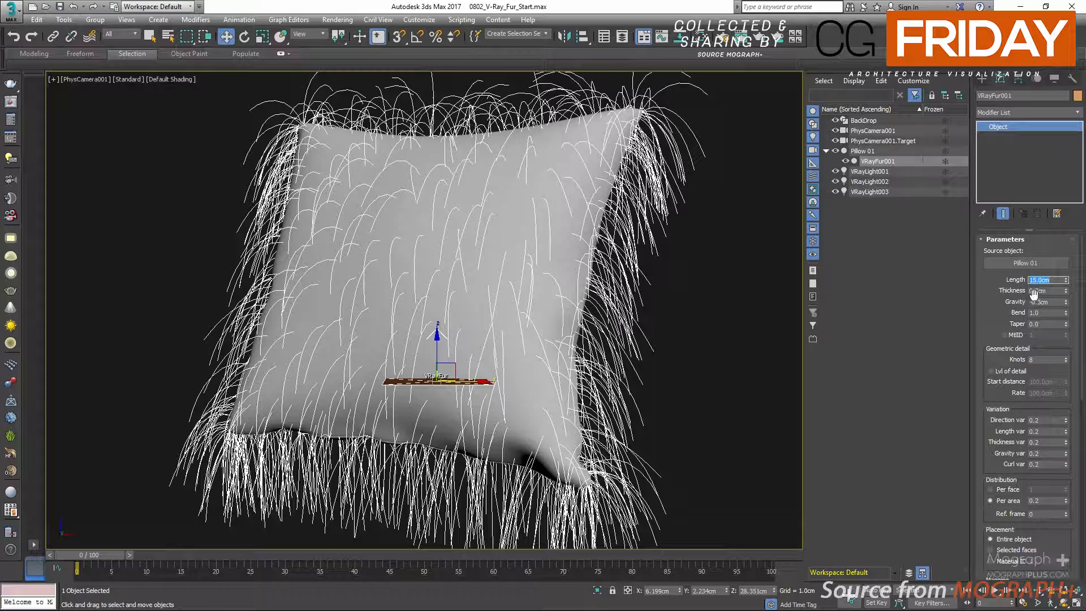
Check the strand thickness against the earlier render in the frame buffer, and set the fur's thickness to 0.05 cm
{"action": "left_click", "coordinate": [1038, 291]}
{"action": "key", "text": "BackSpace"}
{"action": "type", "text": "2"}
{"action": "left_click", "coordinate": [9, 104]}
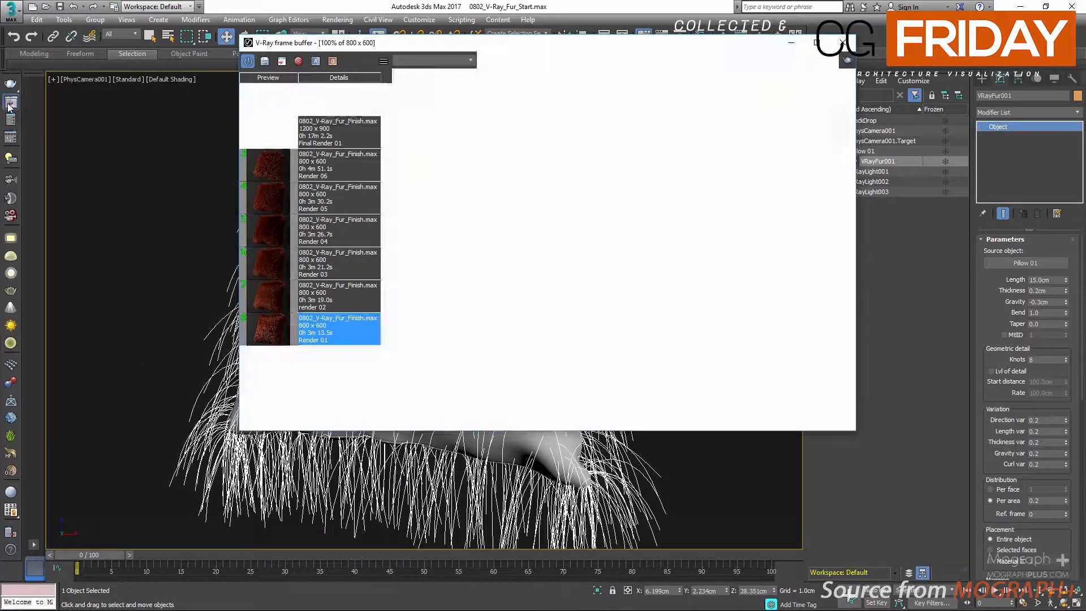
{"action": "left_click", "coordinate": [843, 42]}
{"action": "left_click", "coordinate": [1043, 291]}
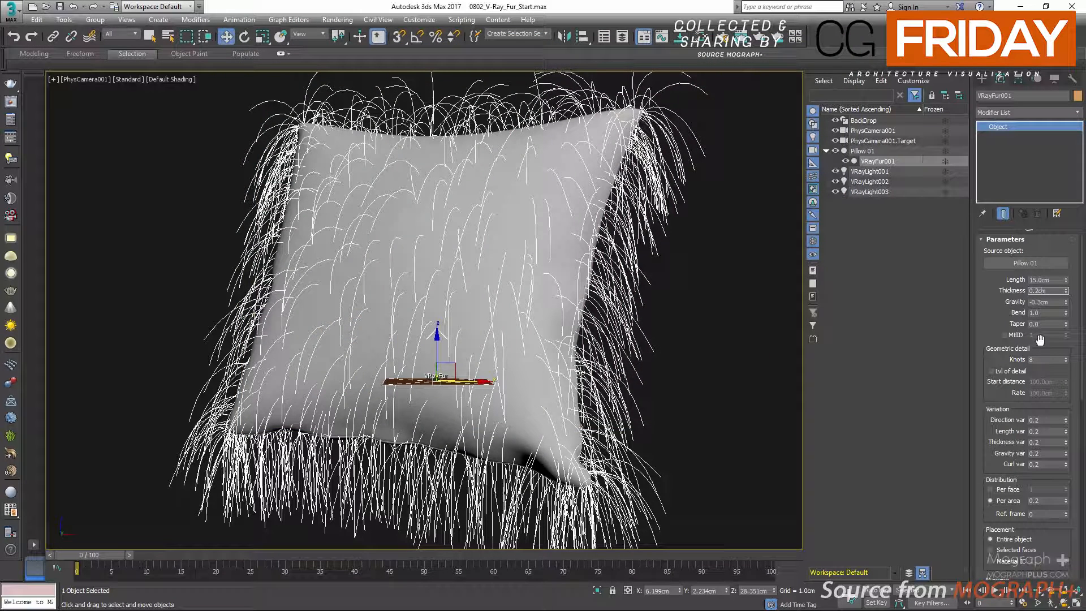
{"action": "type", "text": "0.05"}
{"action": "key", "text": "Return"}
Try bend values of 0, 0.3 and 1 for the fur, and set the bend to 0.7
{"action": "double_click", "coordinate": [1046, 312]}
{"action": "type", "text": "0"}
{"action": "key", "text": "Return"}
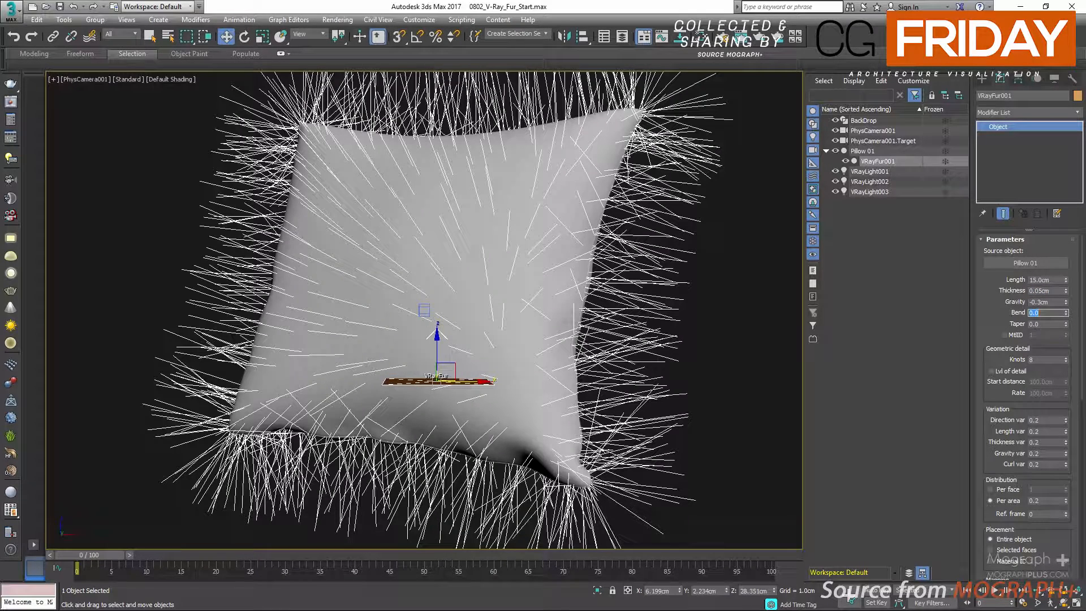
{"action": "type", "text": "0.3"}
{"action": "key", "text": "Return"}
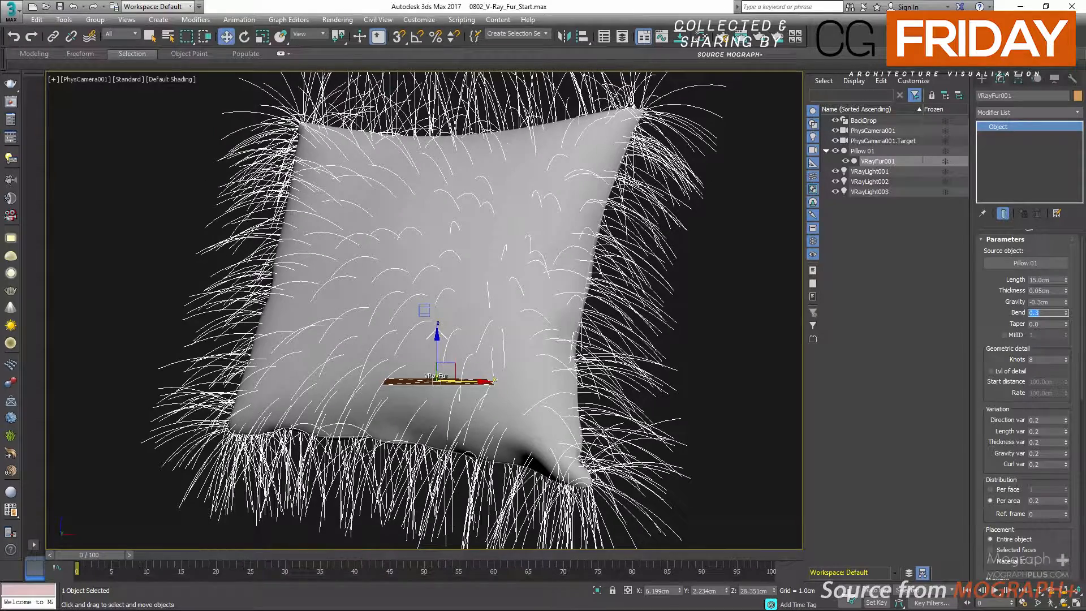
{"action": "type", "text": "1"}
{"action": "key", "text": "Return"}
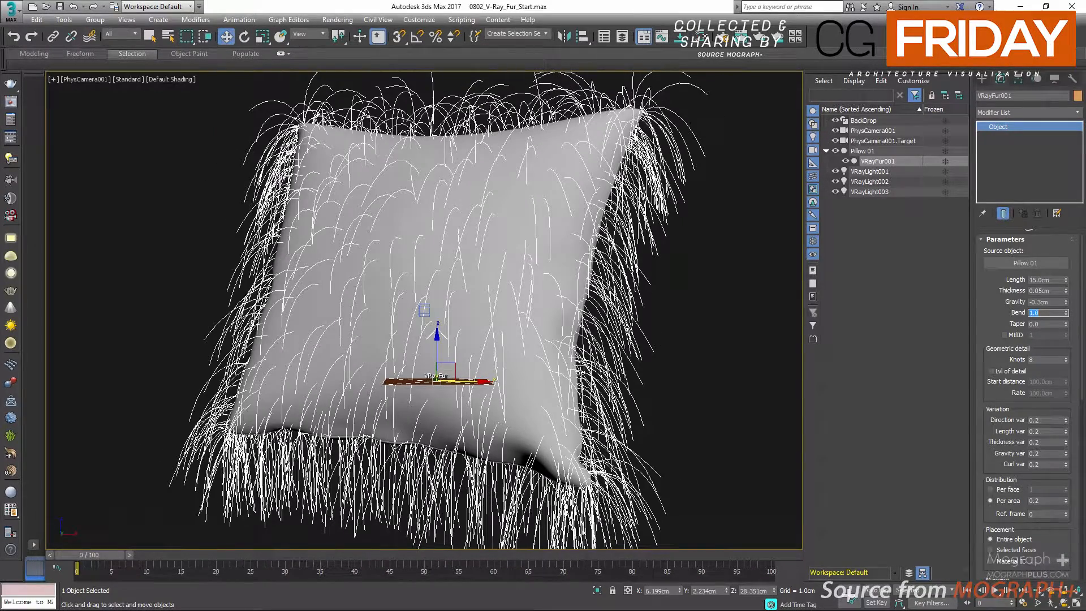
{"action": "type", "text": "0.7"}
{"action": "key", "text": "Return"}
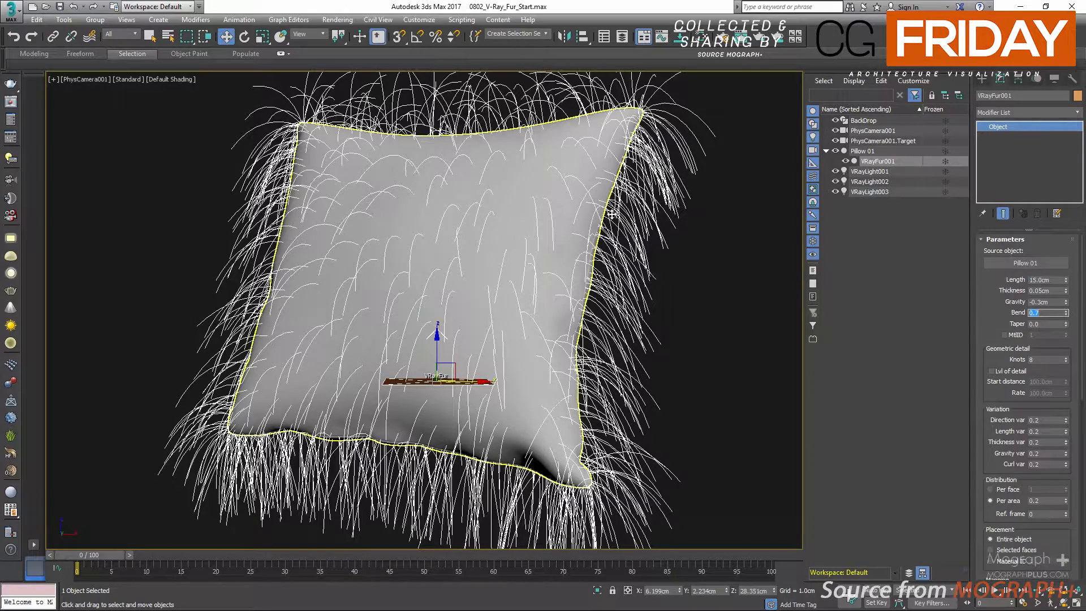
Examine the fur strands of Render 01 up close at 200% in the V-Ray frame buffer, and close it
{"action": "left_click", "coordinate": [11, 102]}
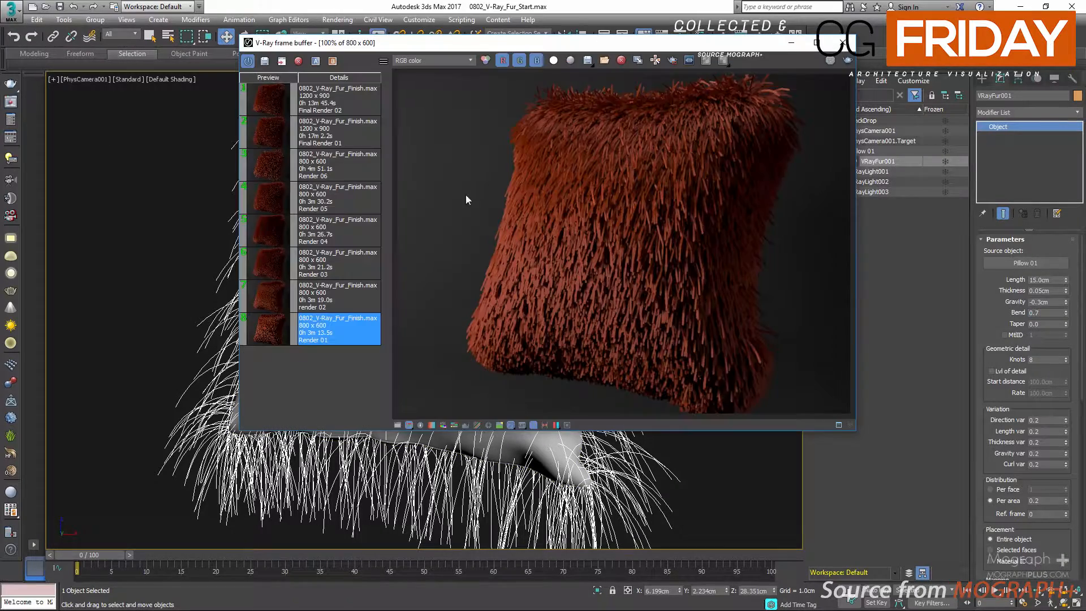
{"action": "scroll", "coordinate": [620, 247], "scroll_direction": "up", "scroll_amount": 1}
{"action": "middle_click_drag", "start_coordinate": [748, 204], "coordinate": [665, 259]}
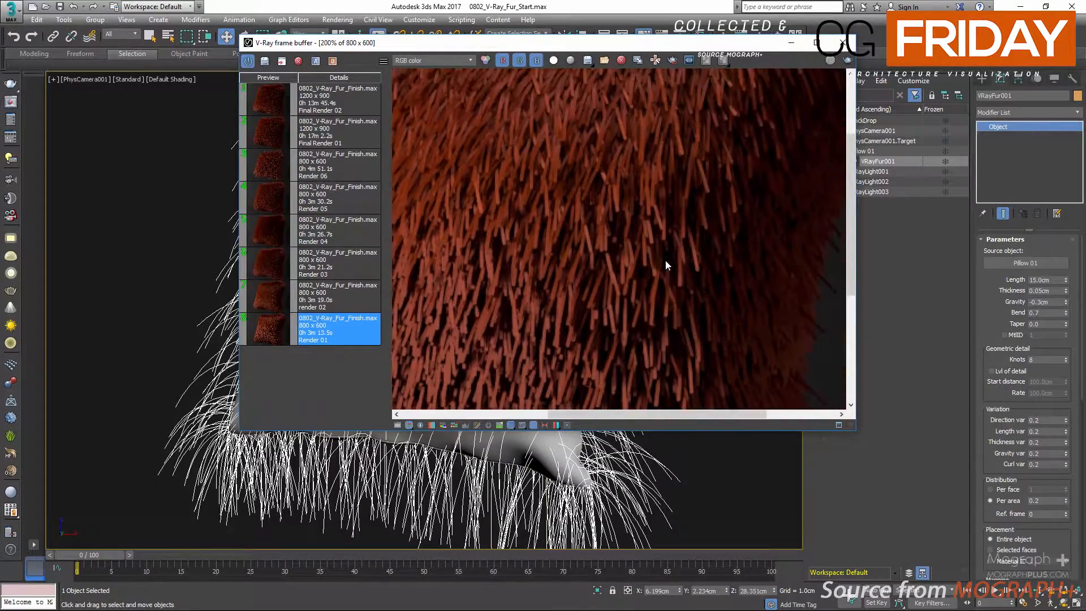
{"action": "left_click", "coordinate": [843, 43]}
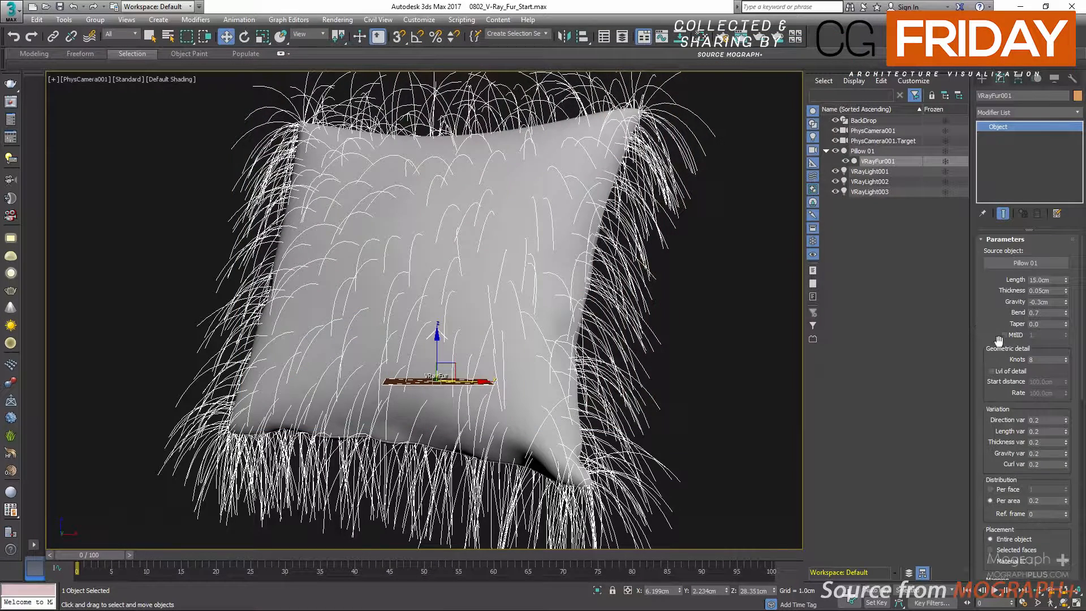
Try a taper of 1 for the fur, and set the taper to 0.5
{"action": "double_click", "coordinate": [1039, 324]}
{"action": "type", "text": "1"}
{"action": "key", "text": "Return"}
{"action": "type", "text": "0.5"}
{"action": "key", "text": "Return"}
{"action": "scroll", "coordinate": [1018, 340], "scroll_direction": "down", "scroll_amount": 2}
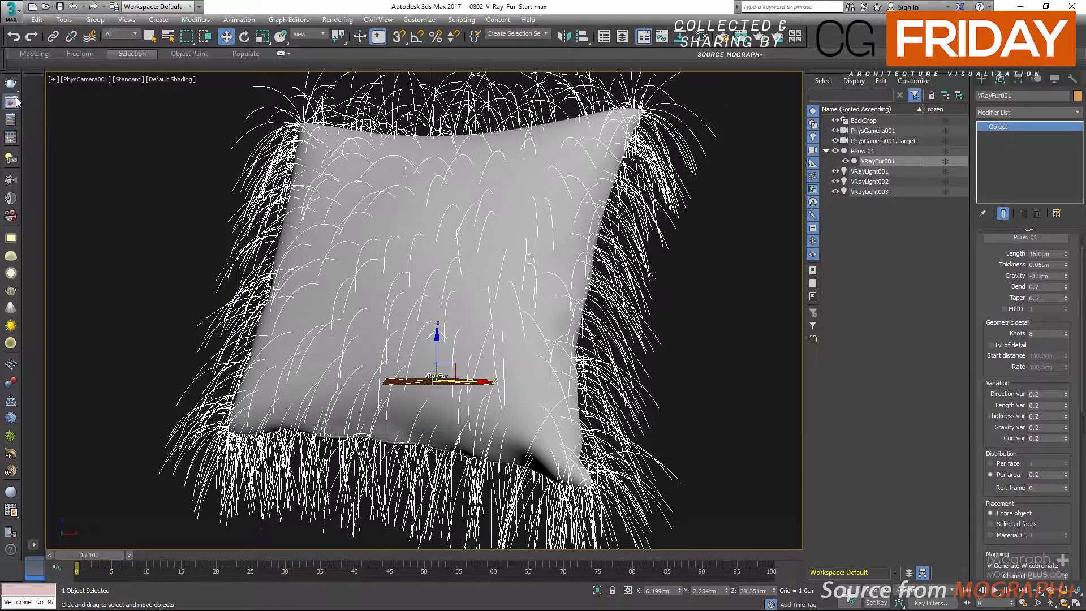
Check the tapered strands of render 02 up close and at 100% in the V-Ray frame buffer, and close it
{"action": "left_click", "coordinate": [10, 103]}
{"action": "double_click", "coordinate": [256, 293]}
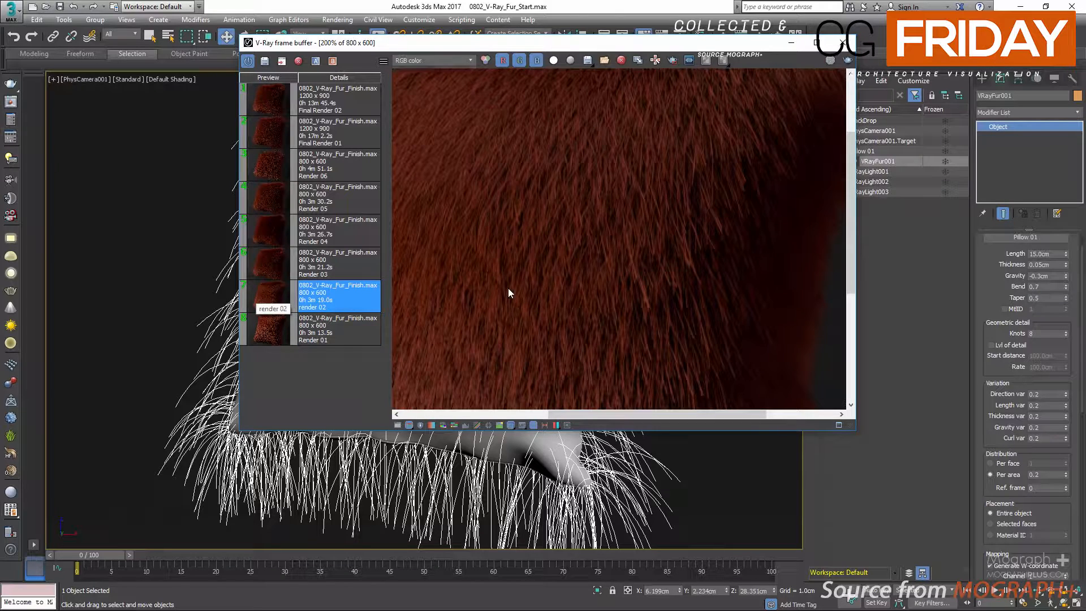
{"action": "scroll", "coordinate": [594, 270], "scroll_direction": "down", "scroll_amount": 1}
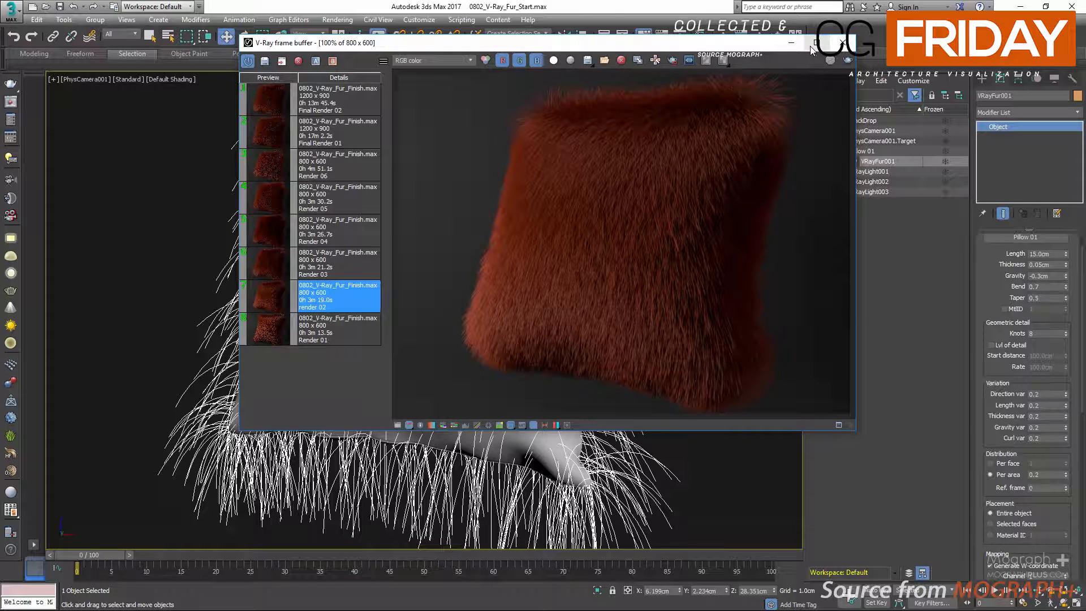
{"action": "left_click", "coordinate": [843, 43]}
Try 3 knots for the fur strands, and set the knots back to 8
{"action": "left_click_drag", "start_coordinate": [996, 297], "coordinate": [1001, 279]}
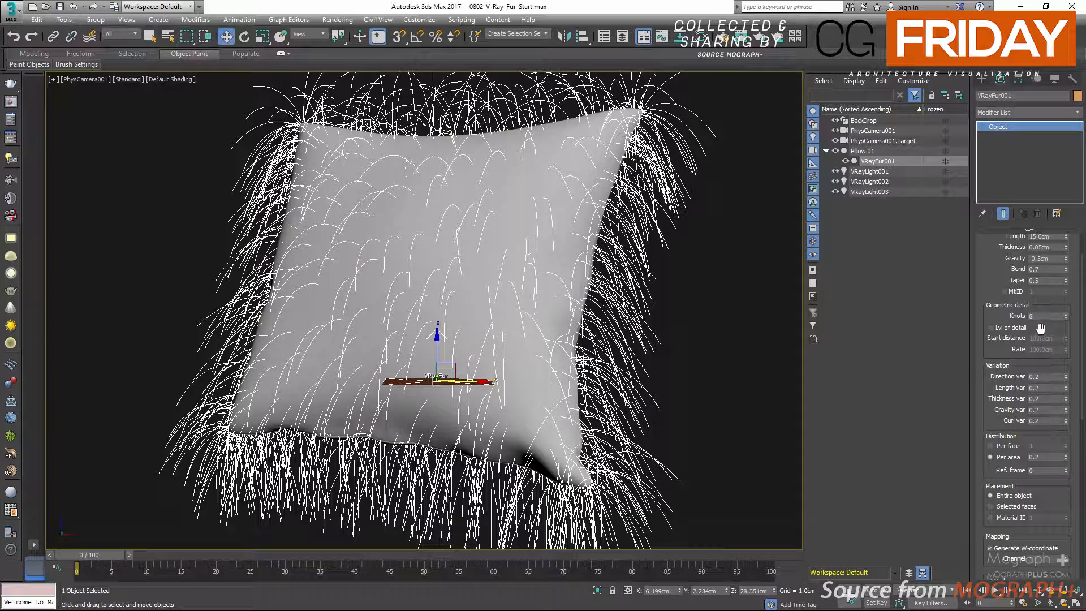
{"action": "left_click_drag", "start_coordinate": [1044, 317], "coordinate": [939, 331]}
{"action": "type", "text": "3"}
{"action": "key", "text": "Return"}
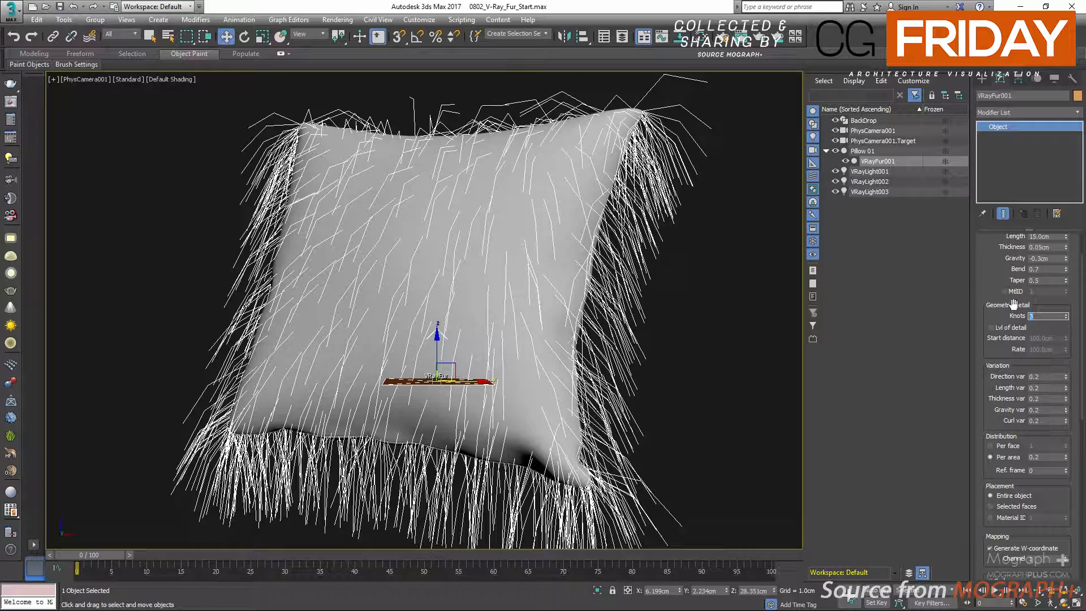
{"action": "type", "text": "8"}
{"action": "key", "text": "Return"}
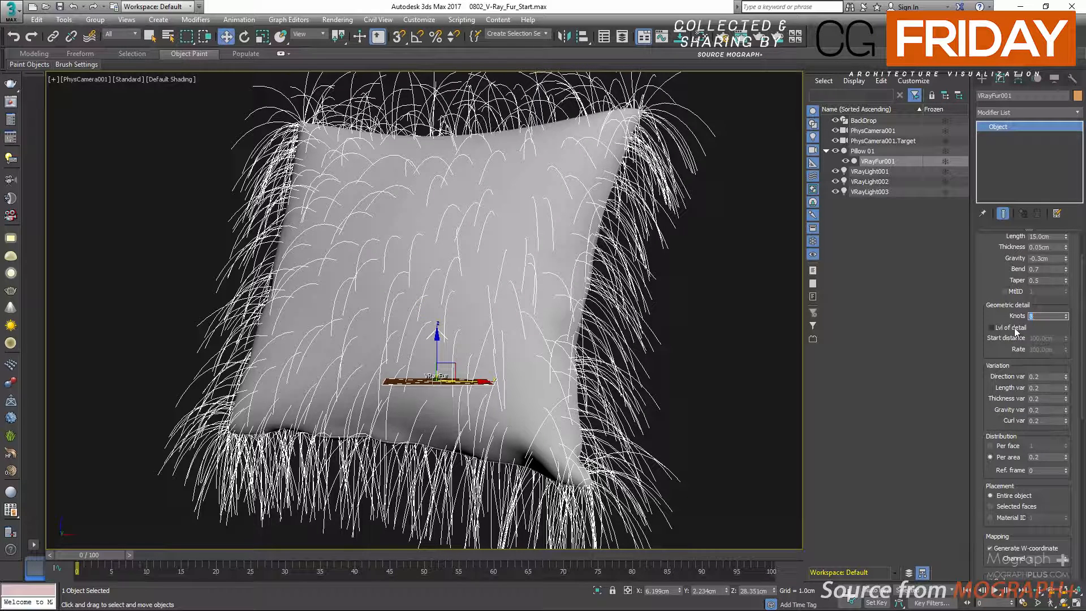
Turn on the fur's level of detail to show its start distance and rate, and turn it off again
{"action": "left_click", "coordinate": [1017, 328]}
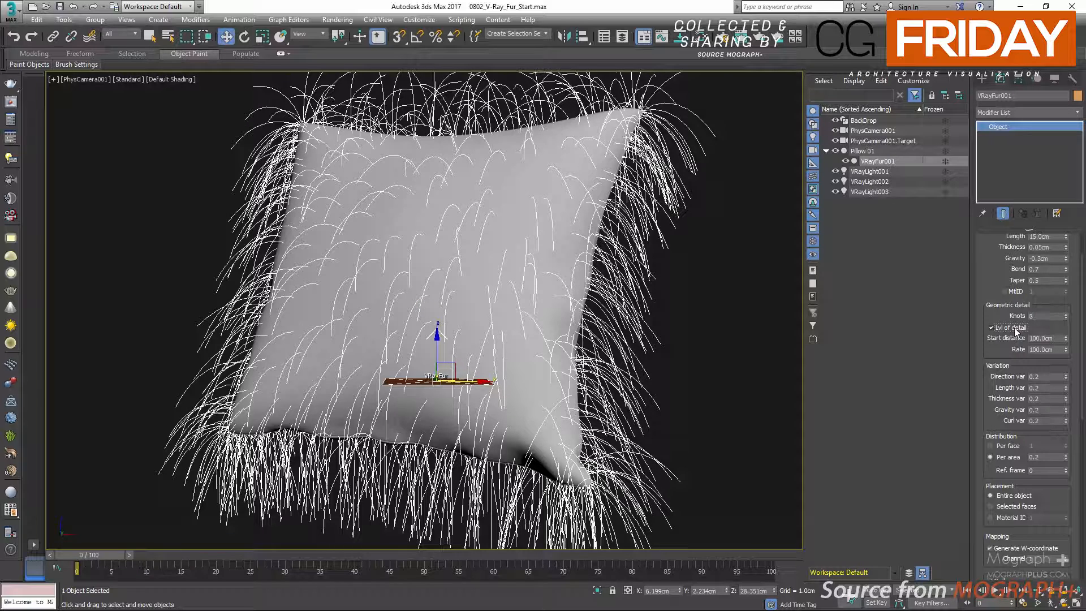
{"action": "double_click", "coordinate": [1046, 335]}
{"action": "mouse_move", "coordinate": [997, 445]}
{"action": "left_mouse_down"}
{"action": "mouse_move", "coordinate": [987, 384]}
{"action": "mouse_move", "coordinate": [994, 440]}
{"action": "left_mouse_up"}
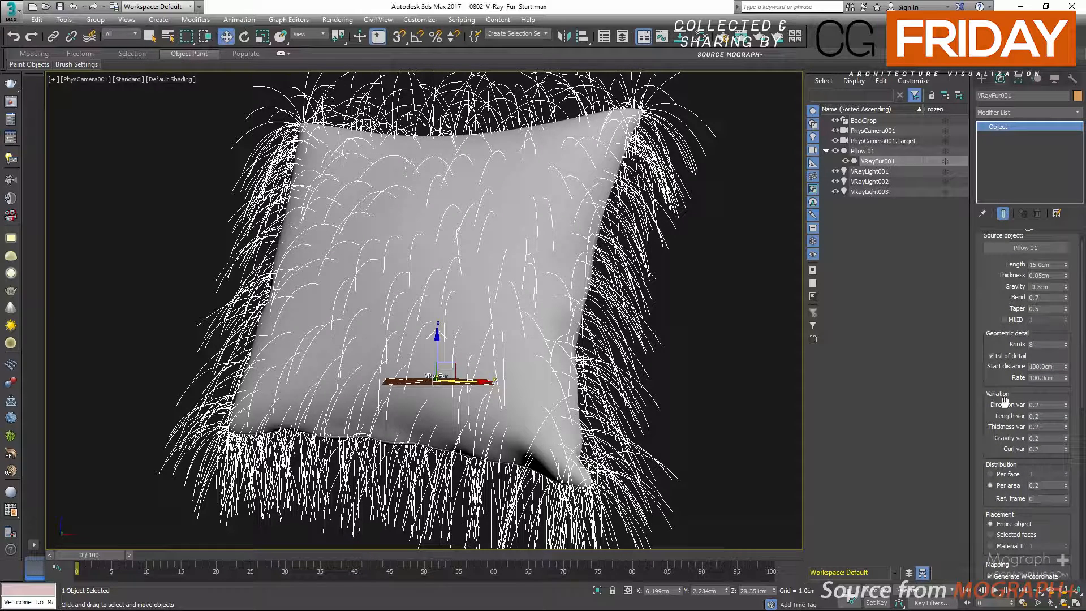
{"action": "left_click", "coordinate": [1002, 356]}
Set the fur's direction variation to 0.3 and its length variation to 0.6
{"action": "left_click_drag", "start_coordinate": [1000, 372], "coordinate": [989, 314]}
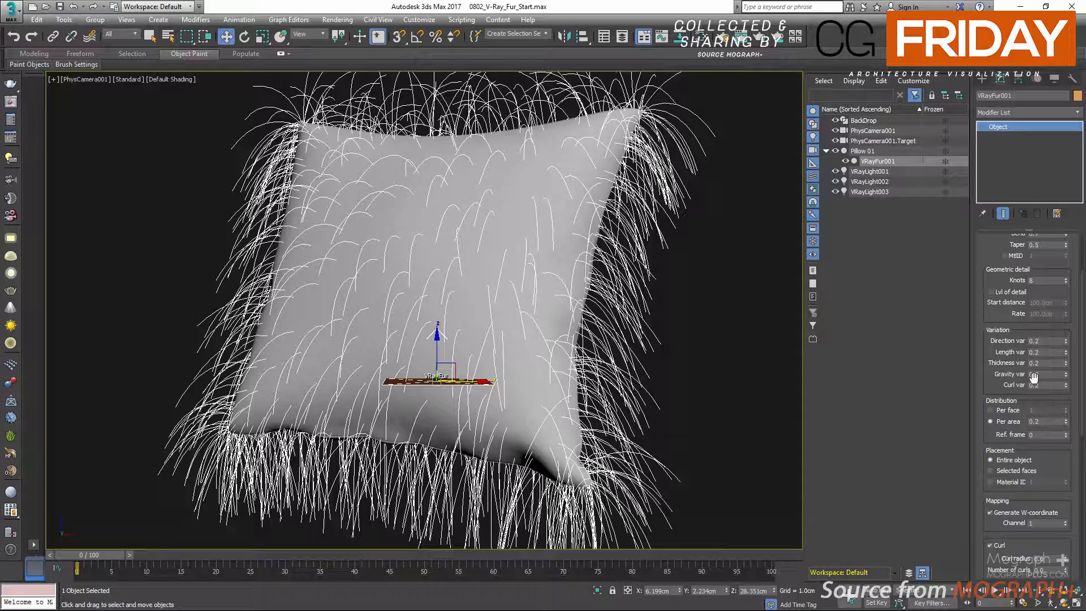
{"action": "left_click", "coordinate": [1046, 342]}
{"action": "left_click", "coordinate": [1046, 352]}
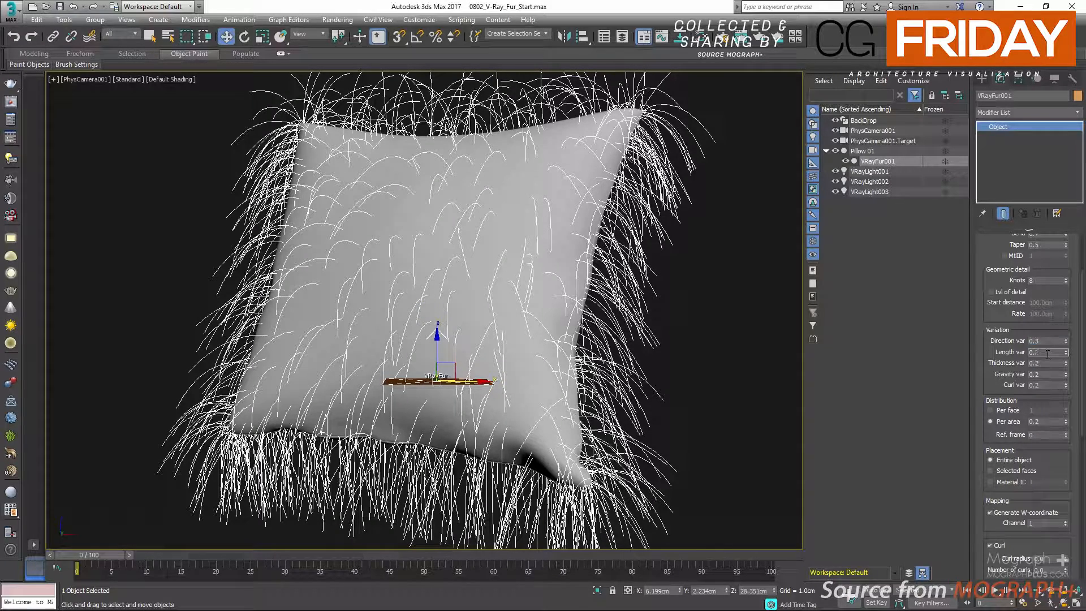
{"action": "type", "text": "0.6"}
{"action": "key", "text": "Return"}
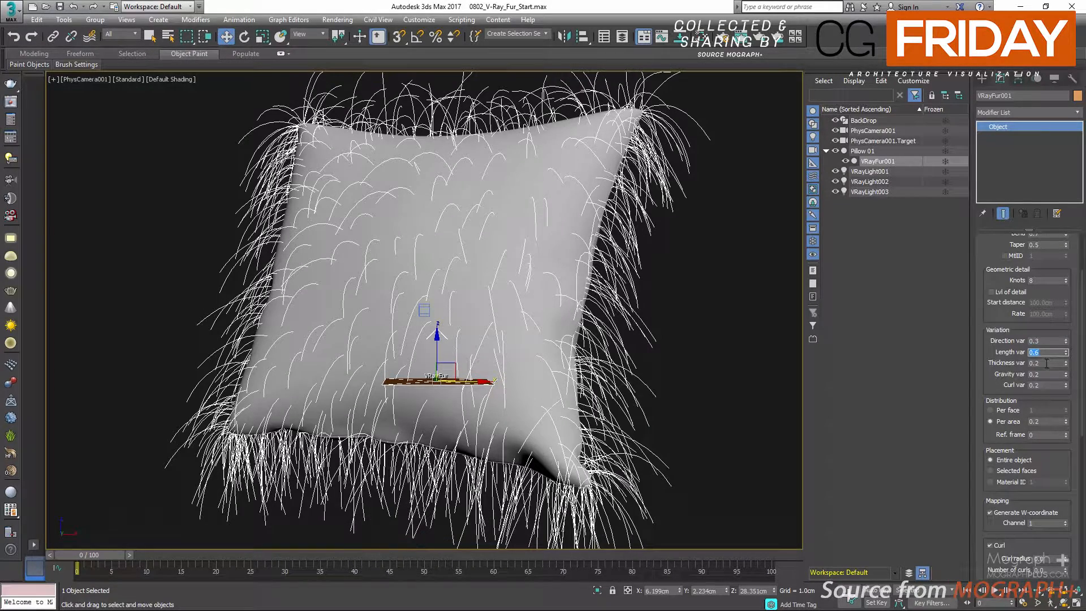
Set the fur's gravity variation to 0.5 and its curl variation to 0.6
{"action": "left_click", "coordinate": [1046, 374]}
{"action": "key", "text": "BackSpace"}
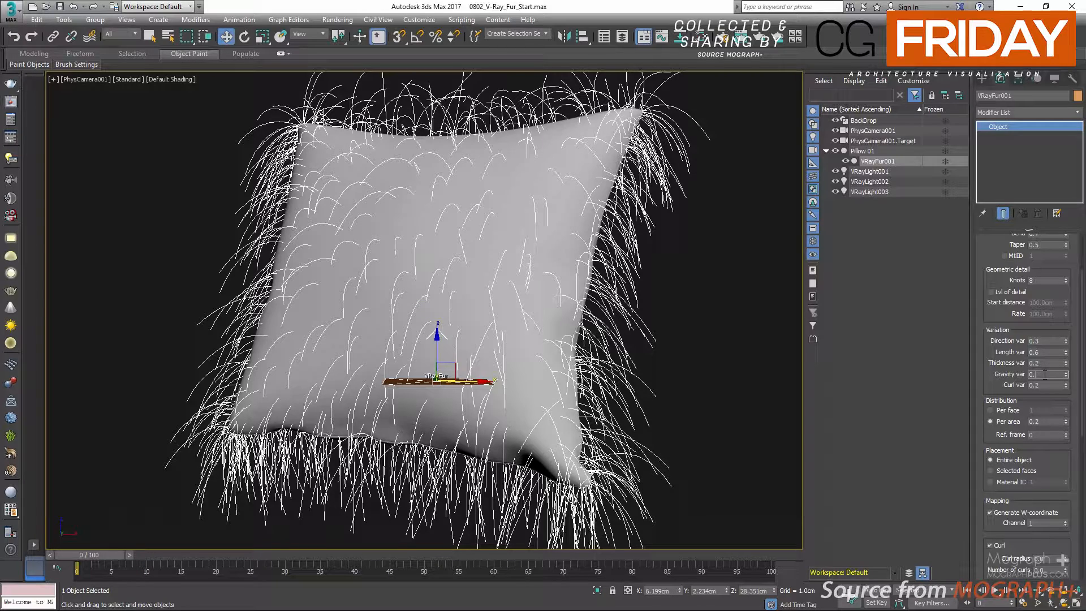
{"action": "key", "text": "Return"}
{"action": "left_click", "coordinate": [1046, 385]}
{"action": "key", "text": "BackSpace"}
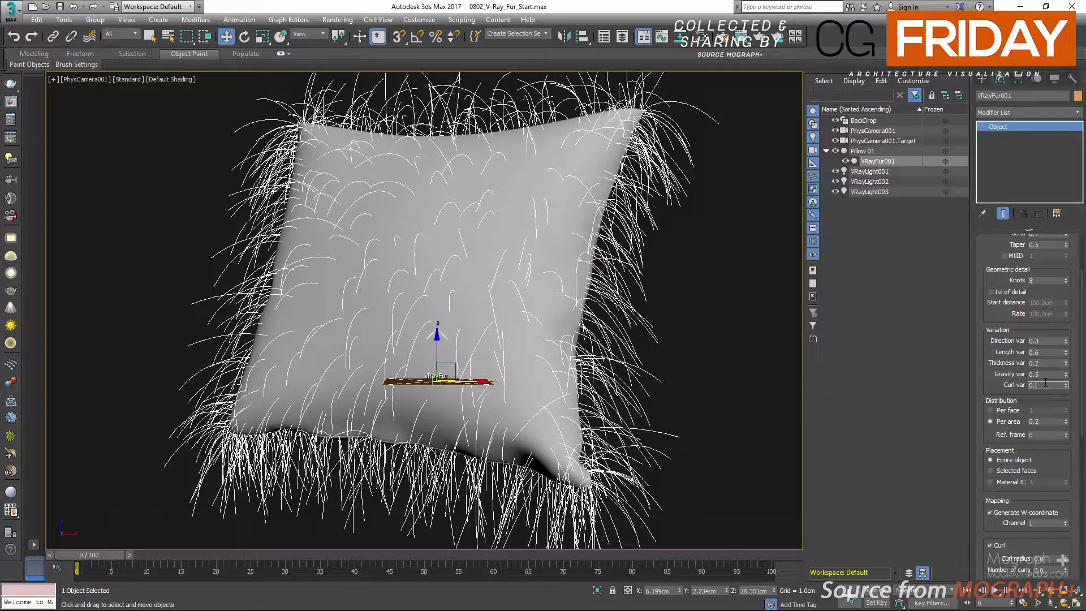
{"action": "key", "text": "Return"}
{"action": "mouse_move", "coordinate": [999, 387]}
{"action": "left_mouse_down"}
{"action": "mouse_move", "coordinate": [1009, 357]}
{"action": "mouse_move", "coordinate": [1010, 385]}
{"action": "left_mouse_up"}
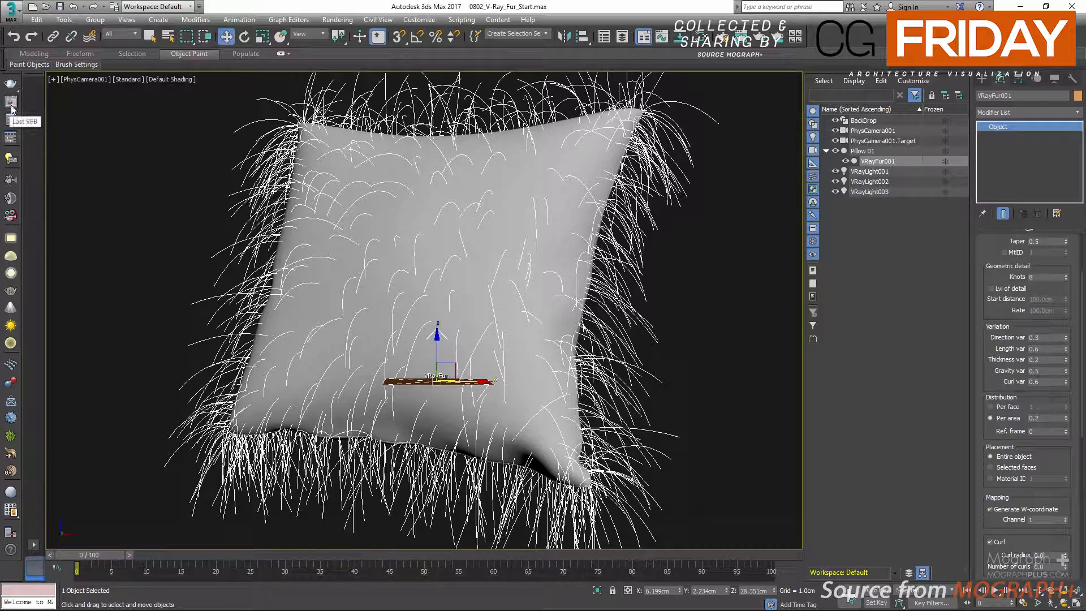
Compare Render 03 with Render 01 and render 02 in the V-Ray frame buffer, and close it
{"action": "left_click", "coordinate": [10, 103]}
{"action": "double_click", "coordinate": [268, 266]}
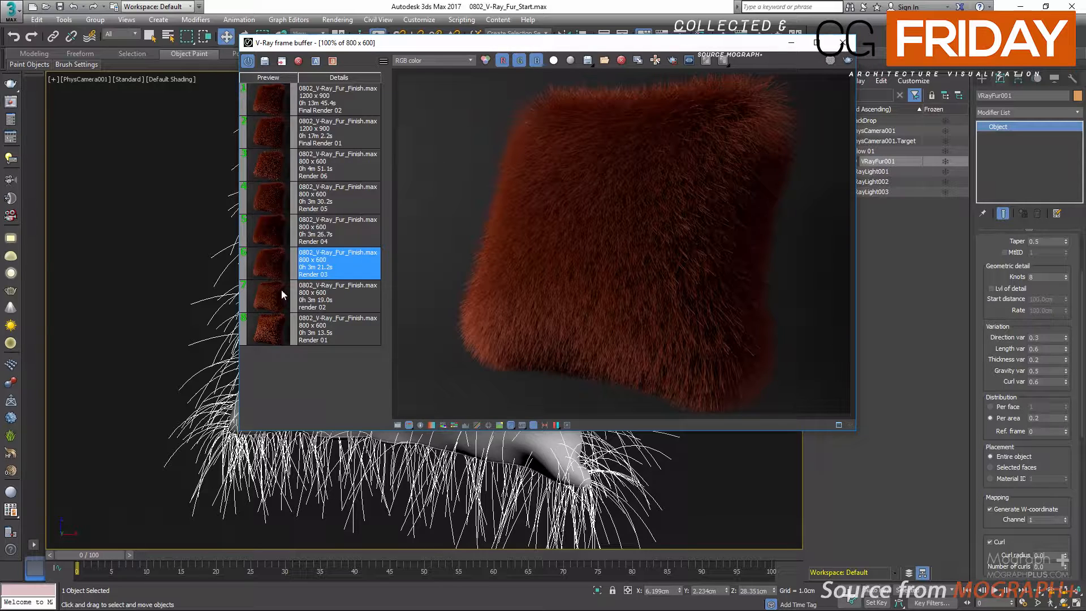
{"action": "double_click", "coordinate": [279, 323]}
{"action": "double_click", "coordinate": [280, 296]}
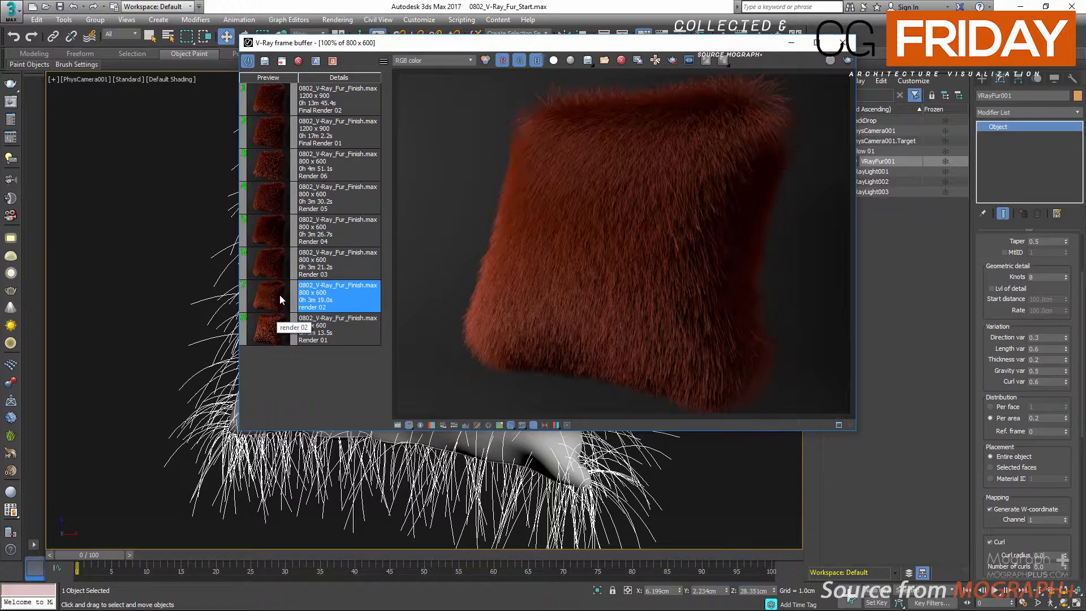
{"action": "double_click", "coordinate": [272, 271]}
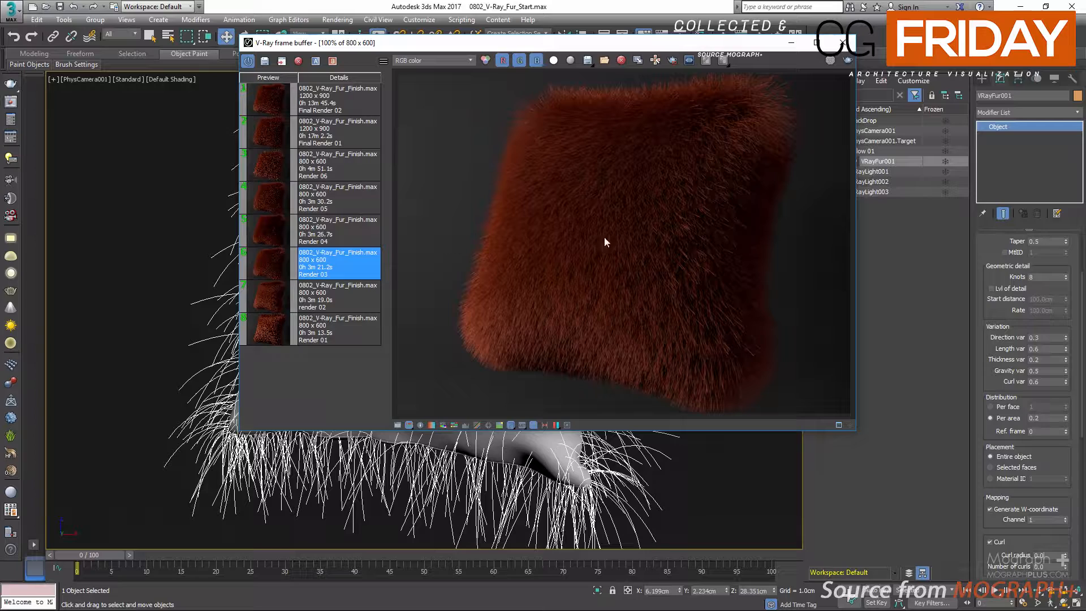
{"action": "left_click", "coordinate": [843, 42]}
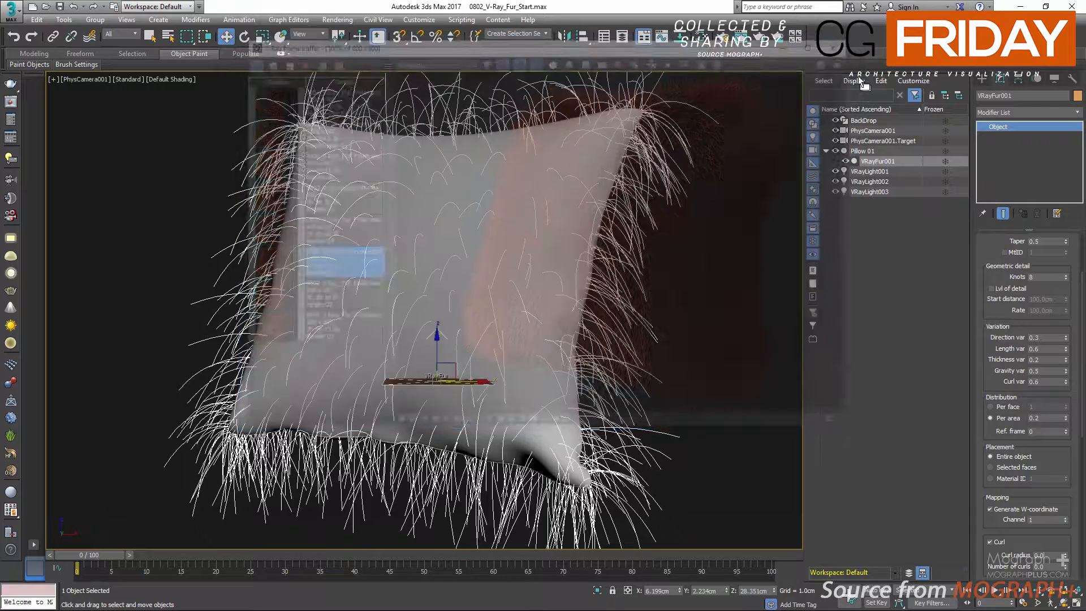
Try per-area distribution values of 5 and 3 for the fur, and set it back to 0.2
{"action": "left_click_drag", "start_coordinate": [980, 383], "coordinate": [970, 315]}
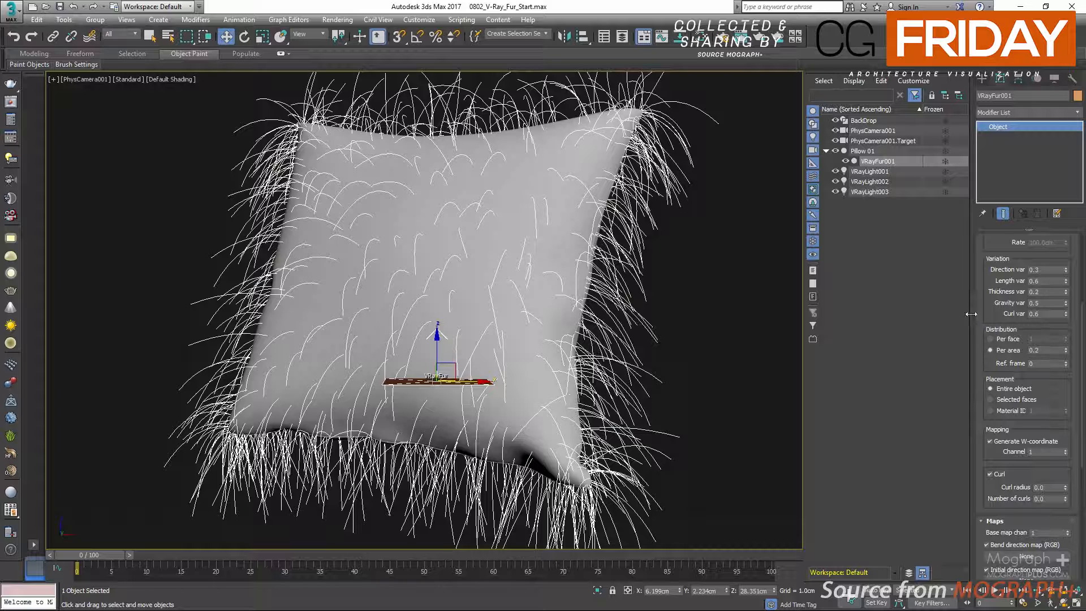
{"action": "left_click", "coordinate": [1046, 349]}
{"action": "double_click", "coordinate": [1046, 349]}
{"action": "type", "text": "5"}
{"action": "key", "text": "Return"}
{"action": "type", "text": "3"}
{"action": "key", "text": "Return"}
{"action": "type", "text": "0.2"}
{"action": "key", "text": "Return"}
Try per-face fur distribution with values of 10 and 1, and switch back to per area
{"action": "left_click", "coordinate": [1006, 340]}
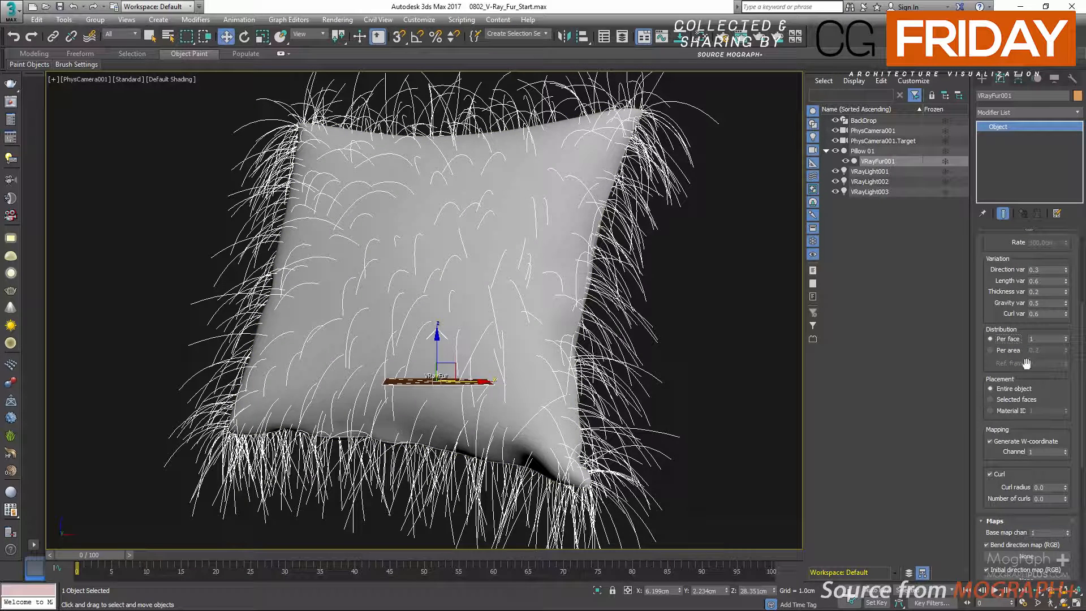
{"action": "double_click", "coordinate": [1034, 339]}
{"action": "type", "text": "10"}
{"action": "key", "text": "Return"}
{"action": "type", "text": "1"}
{"action": "key", "text": "Return"}
{"action": "left_click", "coordinate": [1002, 353]}
Set the fur's per-area distribution to 1
{"action": "left_click_drag", "start_coordinate": [1043, 350], "coordinate": [966, 365]}
{"action": "type", "text": "1"}
{"action": "key", "text": "Return"}
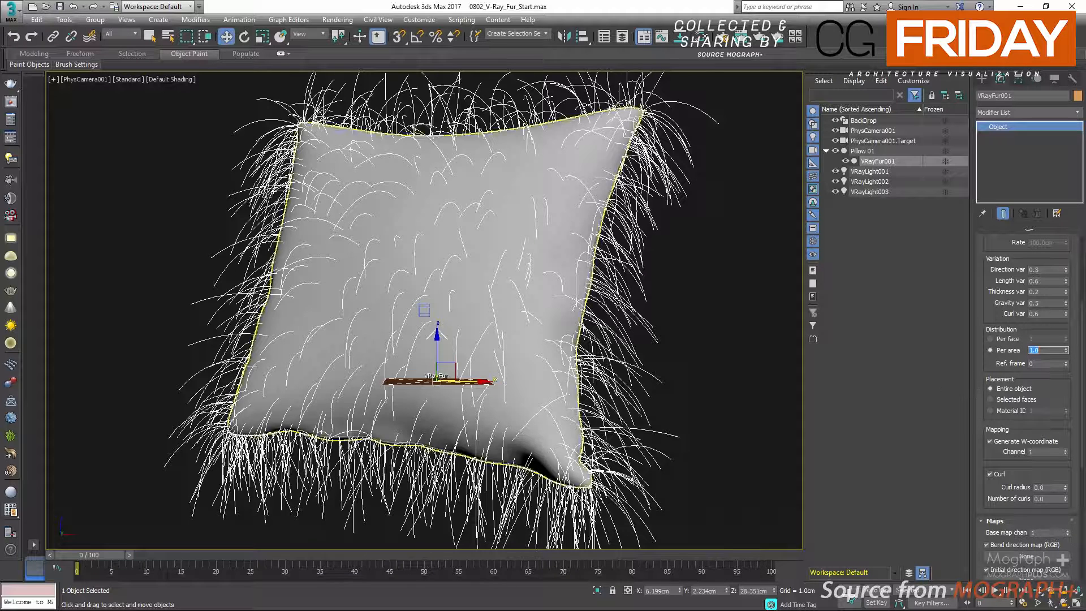
Compare the fur density of Render 04 with Render 03 in the V-Ray frame buffer, and close it
{"action": "left_click", "coordinate": [17, 104]}
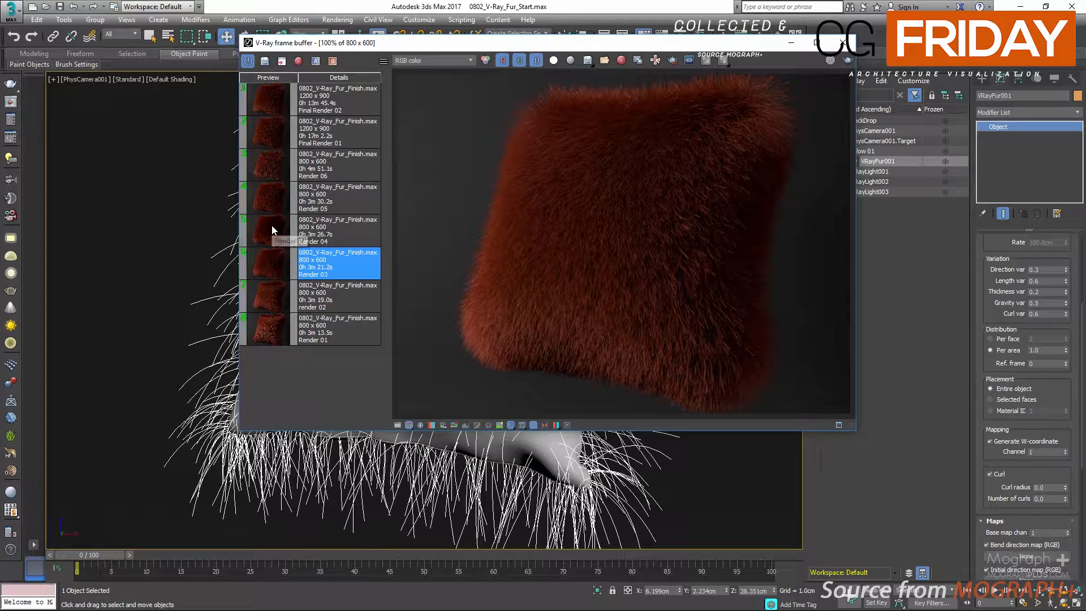
{"action": "double_click", "coordinate": [270, 229]}
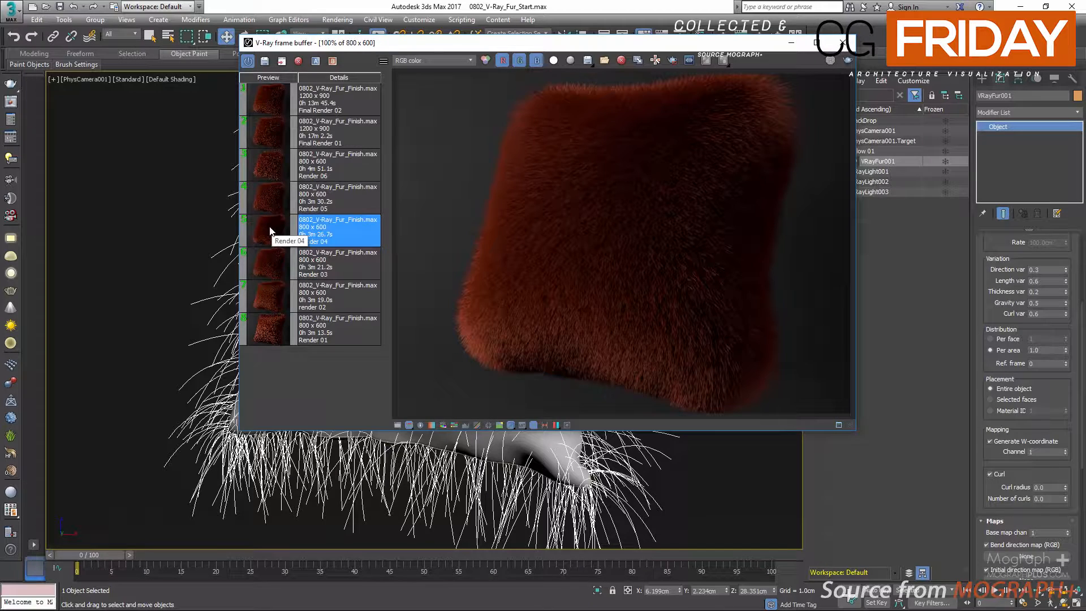
{"action": "double_click", "coordinate": [276, 269]}
{"action": "left_click_drag", "start_coordinate": [524, 45], "coordinate": [411, 116]}
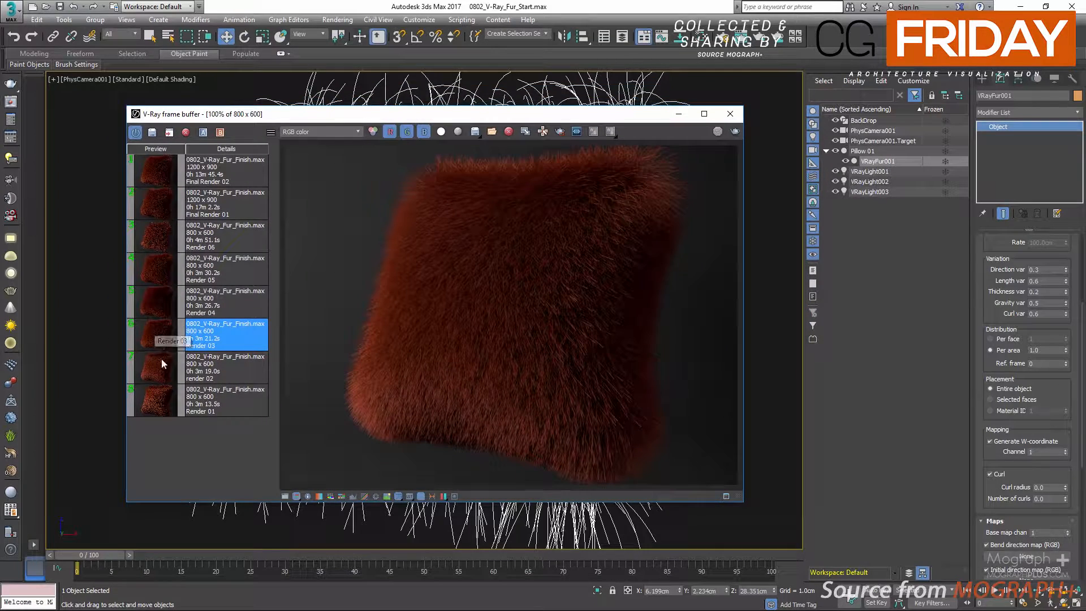
{"action": "double_click", "coordinate": [162, 308]}
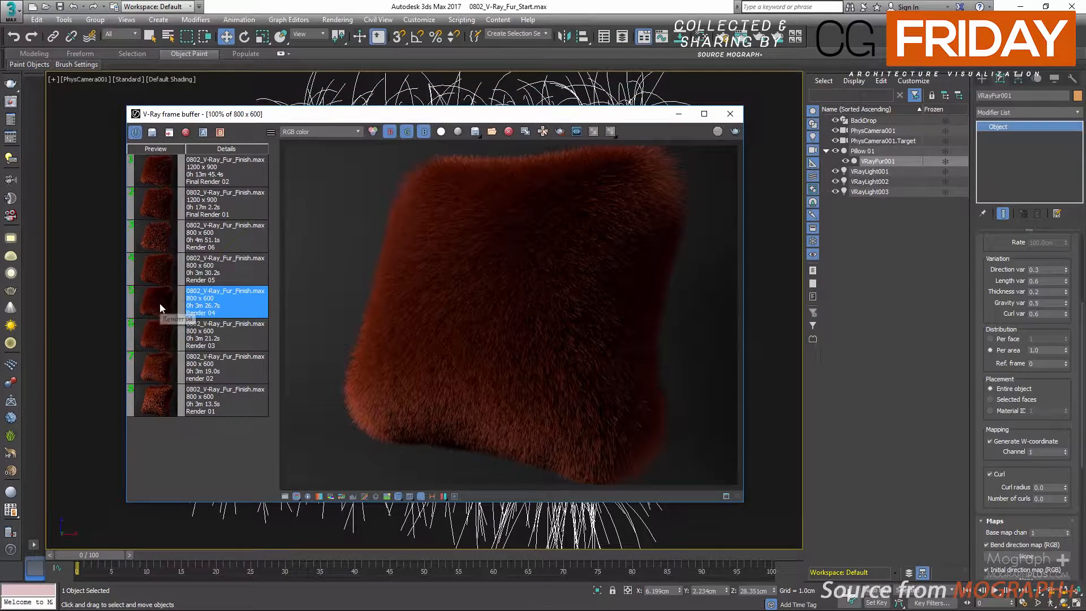
{"action": "left_click", "coordinate": [730, 114]}
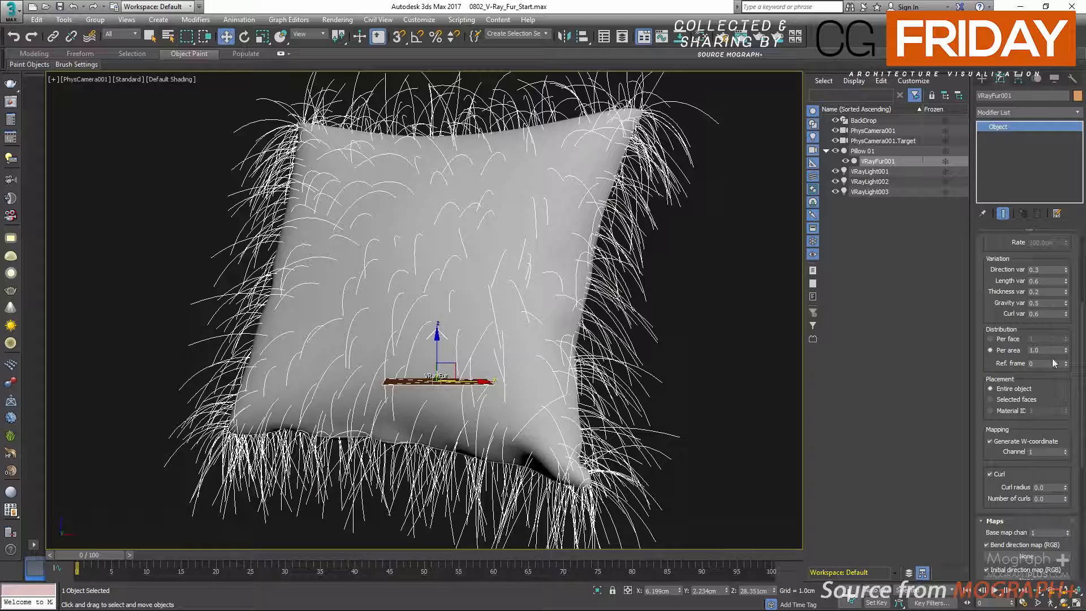
Set the fur's per-area distribution back to 0.2
{"action": "double_click", "coordinate": [1044, 349]}
{"action": "type", "text": "0.2"}
{"action": "key", "text": "Return"}
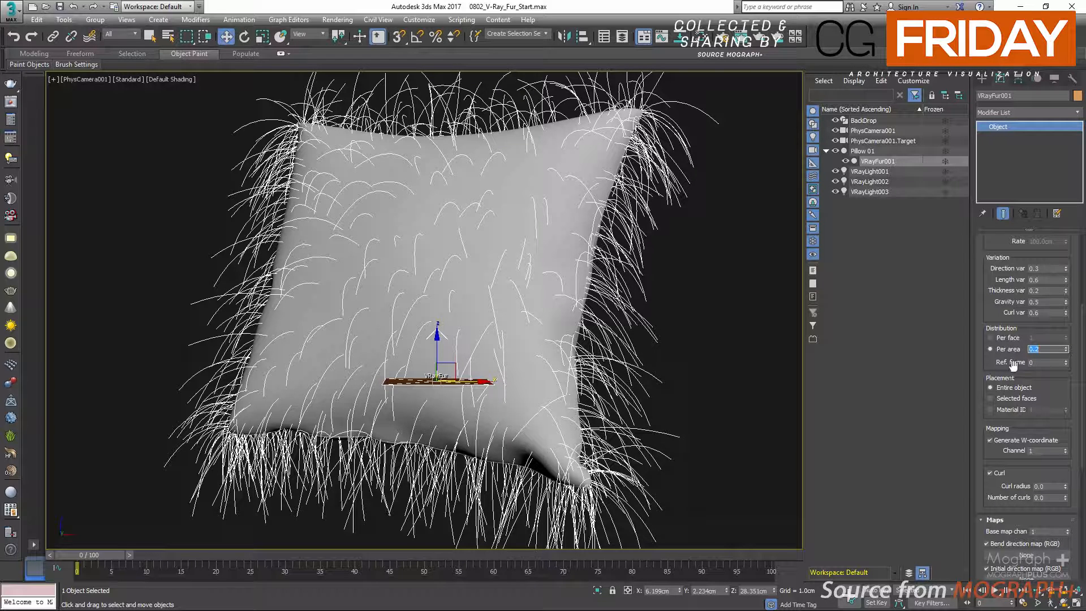
Try placing the fur by material ID and on selected faces, and return the placement to the entire object
{"action": "left_click_drag", "start_coordinate": [1045, 377], "coordinate": [1050, 351]}
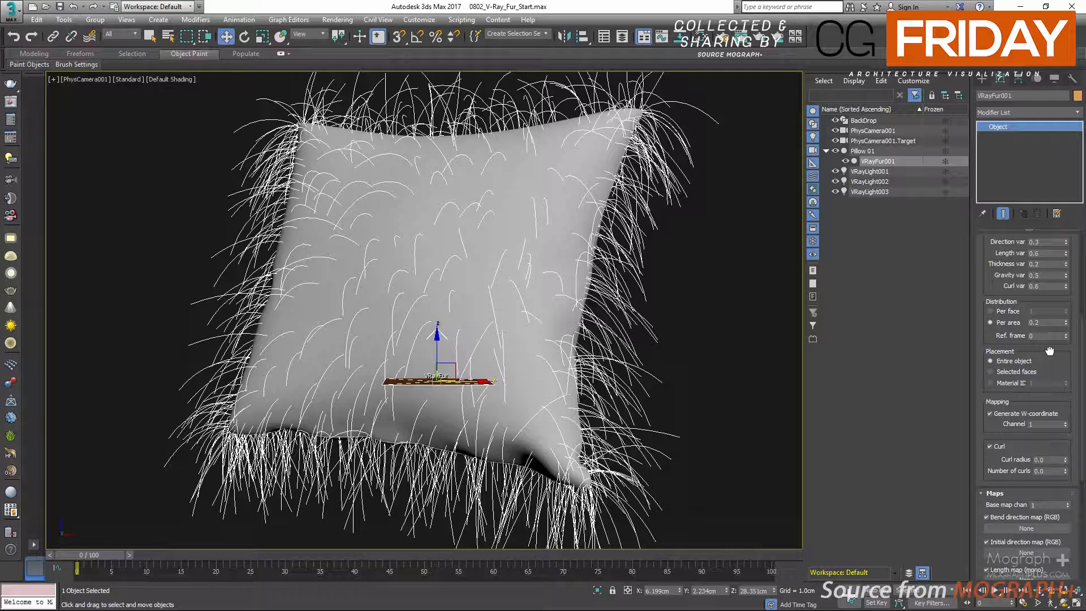
{"action": "scroll", "coordinate": [1041, 346], "scroll_direction": "down", "scroll_amount": 2}
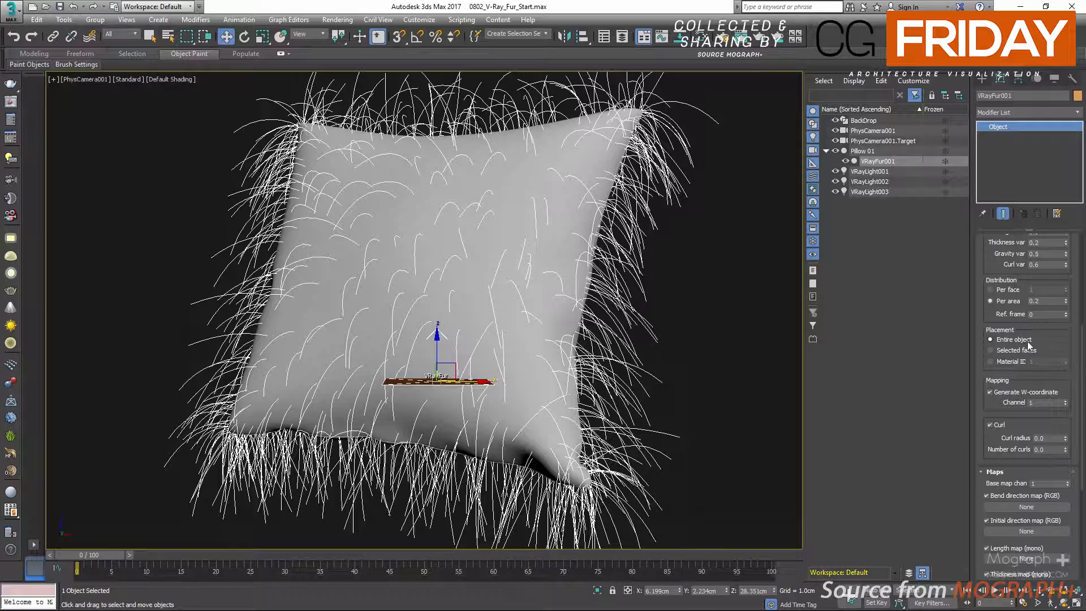
{"action": "left_click", "coordinate": [1014, 362]}
{"action": "left_click", "coordinate": [1026, 351]}
{"action": "left_click", "coordinate": [1013, 340]}
Set the fur's curl radius to 10 and its number of curls to 25
{"action": "scroll", "coordinate": [1025, 342], "scroll_direction": "down", "scroll_amount": 2}
{"action": "scroll", "coordinate": [1026, 403], "scroll_direction": "down", "scroll_amount": 4}
{"action": "double_click", "coordinate": [1047, 359]}
{"action": "type", "text": "10"}
{"action": "key", "text": "Return"}
{"action": "double_click", "coordinate": [1038, 371]}
{"action": "type", "text": "5"}
{"action": "key", "text": "Return"}
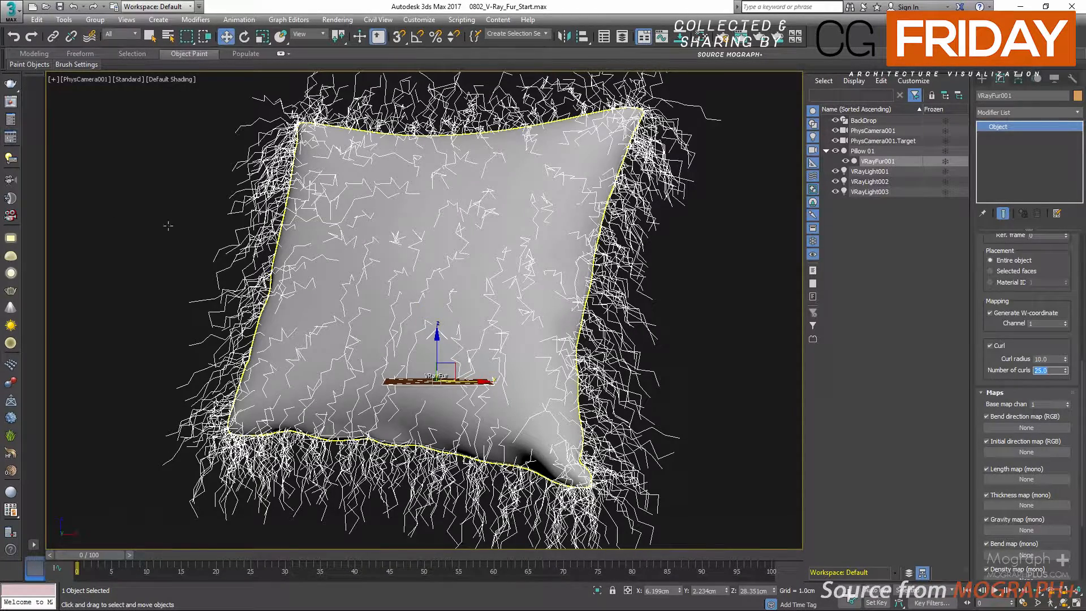
Examine the curled strands of Render 05 in the maximized V-Ray frame buffer, zooming in and out, and restore the window size
{"action": "left_click", "coordinate": [7, 103]}
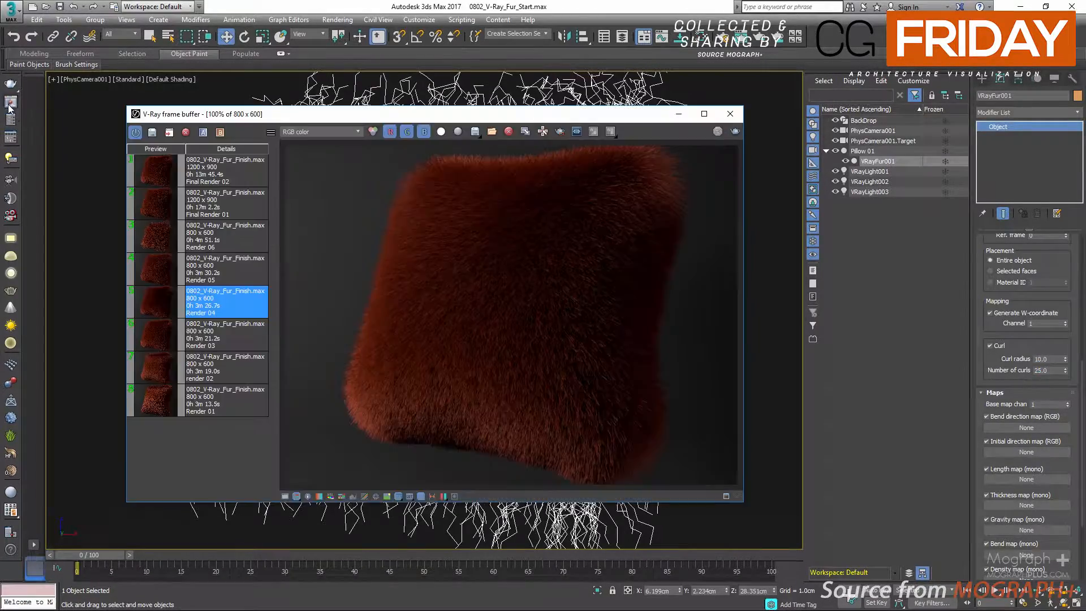
{"action": "double_click", "coordinate": [142, 275]}
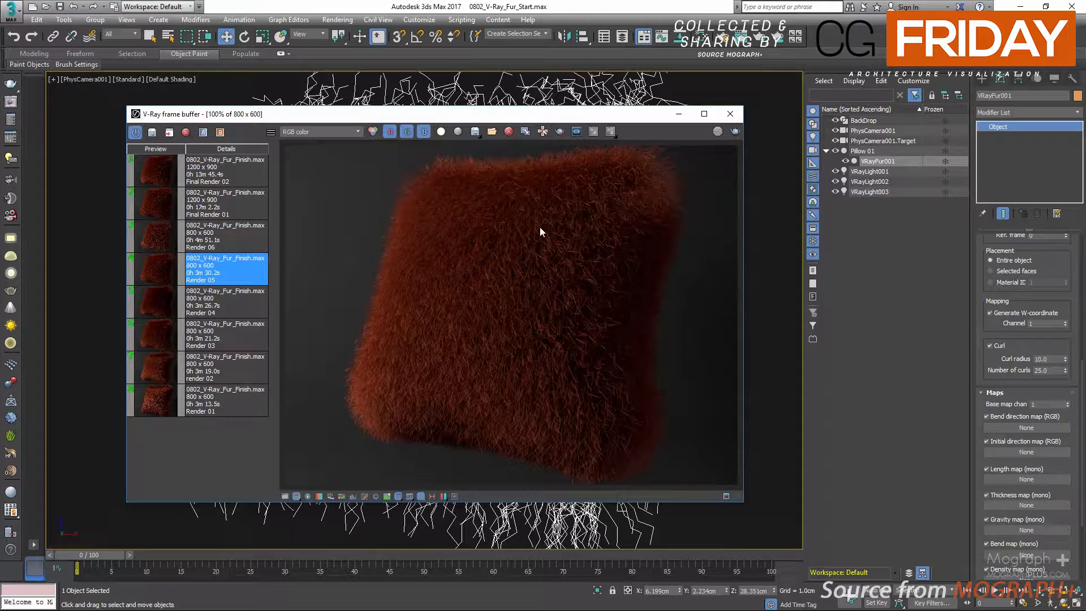
{"action": "double_click", "coordinate": [628, 116]}
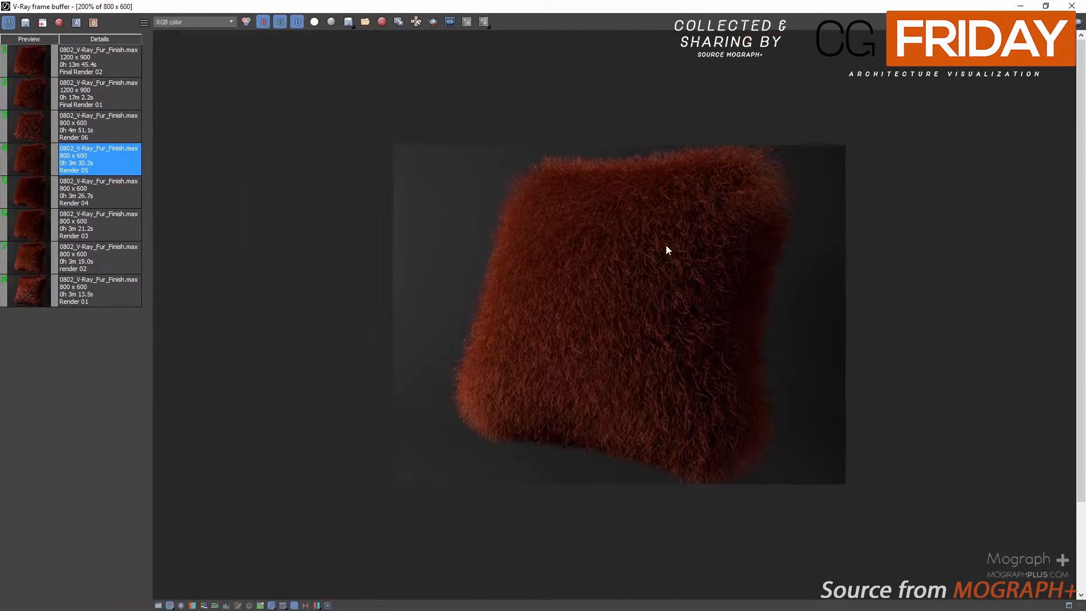
{"action": "scroll", "coordinate": [666, 246], "scroll_direction": "up", "scroll_amount": 3}
{"action": "scroll", "coordinate": [612, 200], "scroll_direction": "down", "scroll_amount": 3}
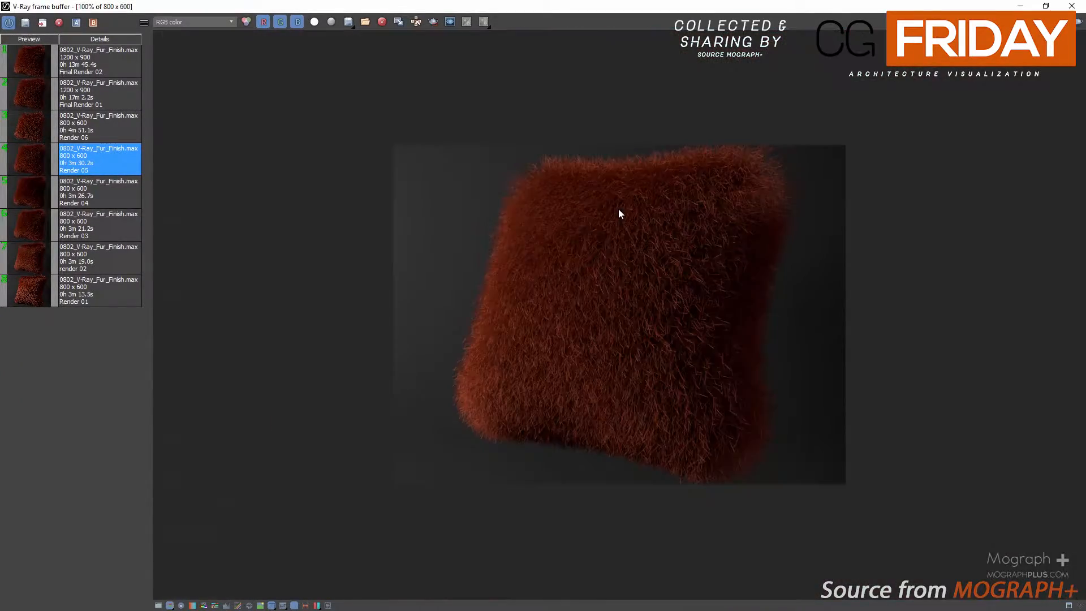
{"action": "double_click", "coordinate": [571, 6]}
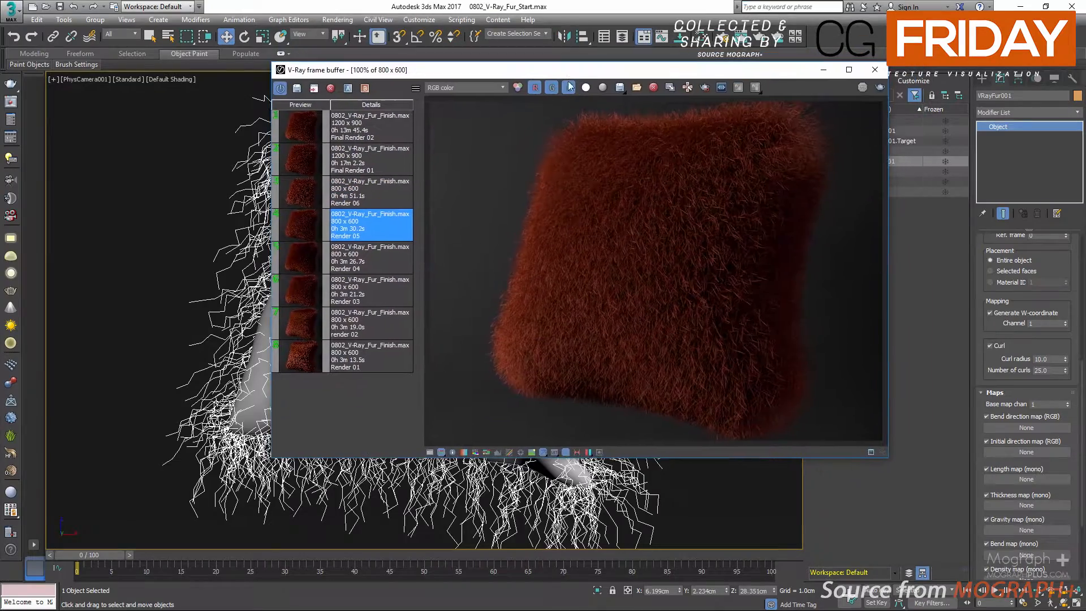
Compare the fur in Render 03 with the curled fur in Render 05, and close the V-Ray frame buffer
{"action": "left_click", "coordinate": [301, 288]}
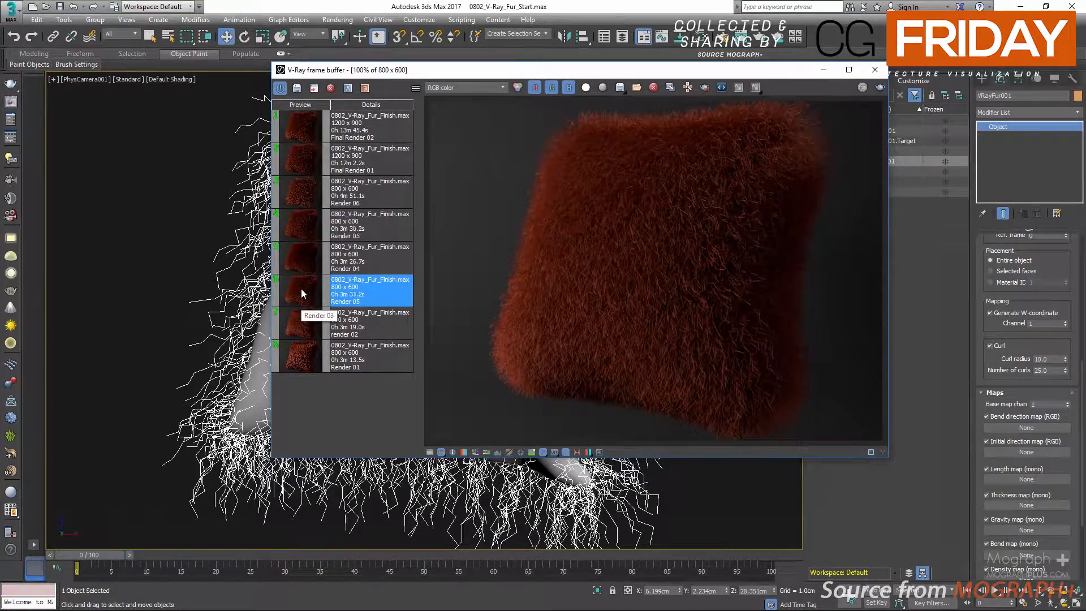
{"action": "left_click", "coordinate": [295, 226]}
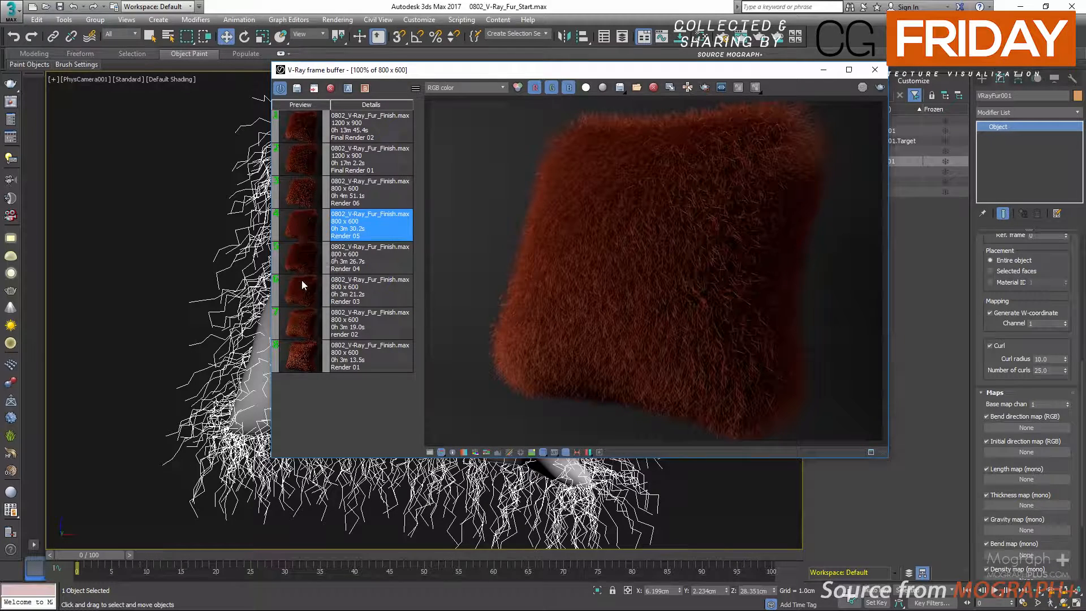
{"action": "left_click", "coordinate": [302, 287]}
{"action": "left_click", "coordinate": [305, 232]}
{"action": "left_click", "coordinate": [875, 70]}
Assign a Checker map to the V-Ray fur's density map slot
{"action": "scroll", "coordinate": [976, 439], "scroll_direction": "down", "scroll_amount": 3}
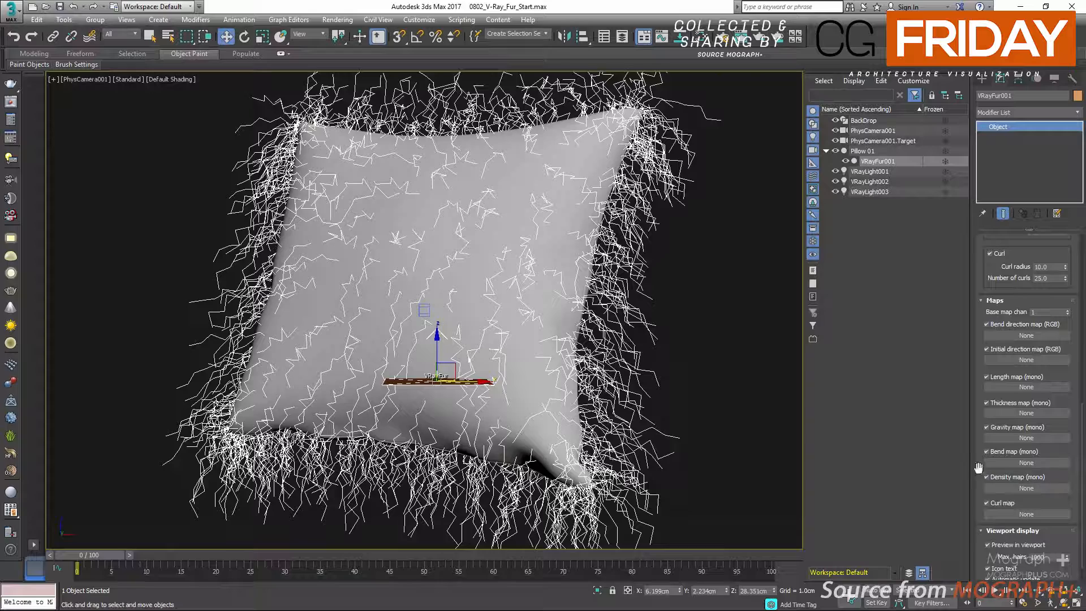
{"action": "left_click", "coordinate": [1000, 486]}
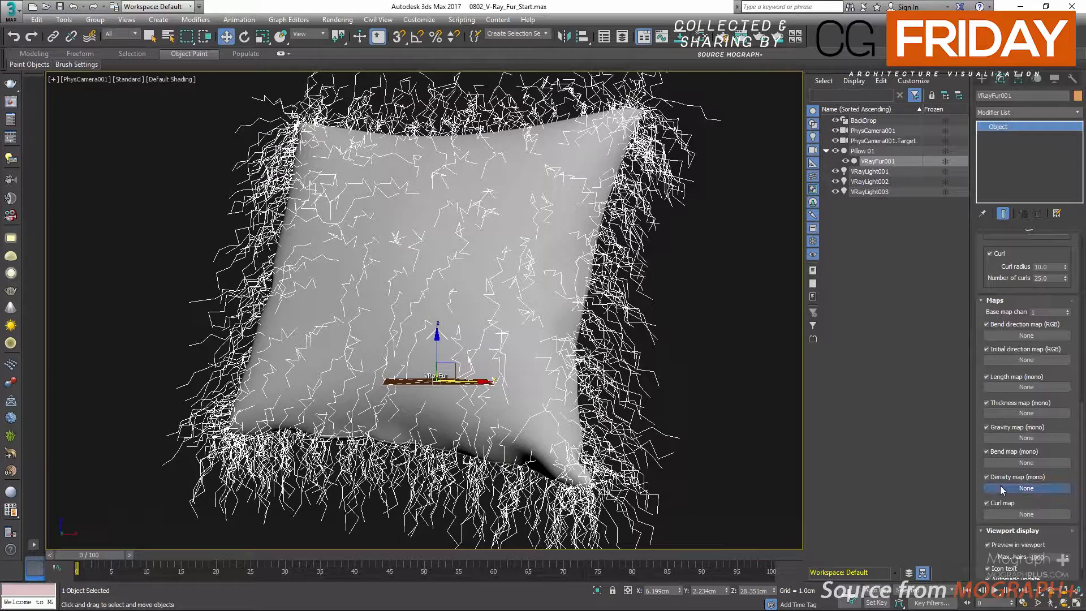
{"action": "double_click", "coordinate": [289, 198]}
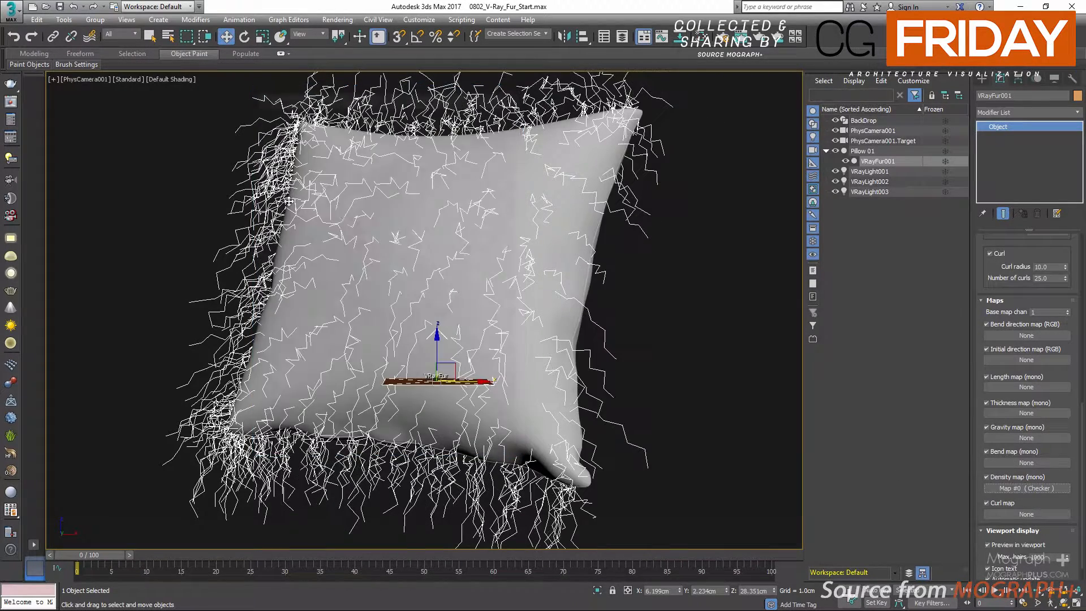
Bring the density Checker map into the Slate Material Editor as an instance, place it beside the hair material, and open its parameters
{"action": "key", "text": "m"}
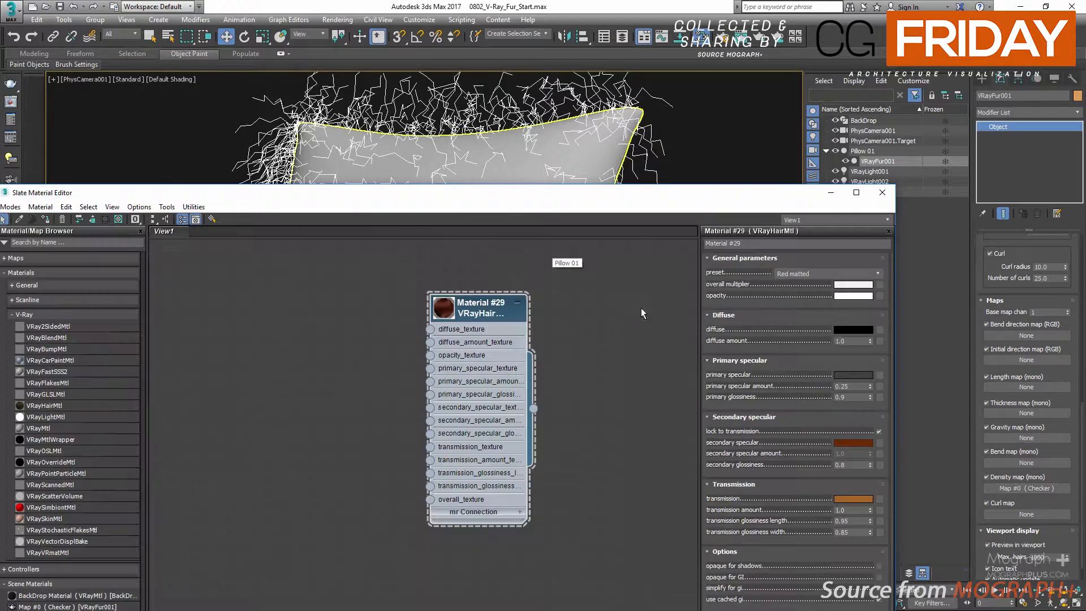
{"action": "left_click_drag", "start_coordinate": [994, 487], "coordinate": [619, 354]}
{"action": "left_click", "coordinate": [420, 522]}
{"action": "left_click_drag", "start_coordinate": [470, 308], "coordinate": [290, 308]}
{"action": "left_click_drag", "start_coordinate": [568, 324], "coordinate": [431, 338]}
{"action": "double_click", "coordinate": [438, 334]}
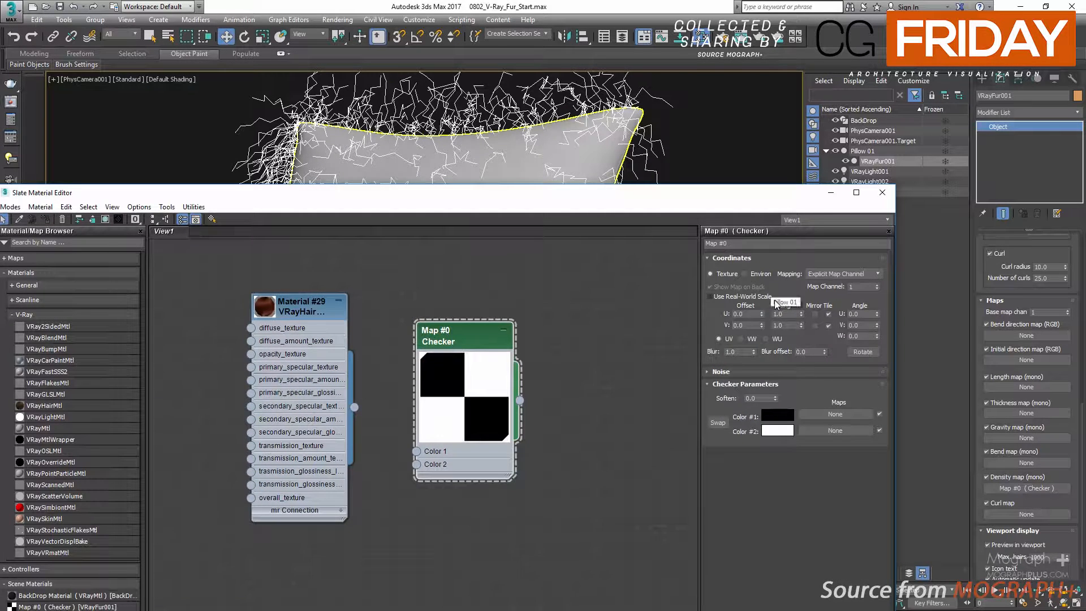
Set the Checker map's U and V tiling to 10
{"action": "double_click", "coordinate": [785, 315]}
{"action": "type", "text": "1"}
{"action": "double_click", "coordinate": [787, 326]}
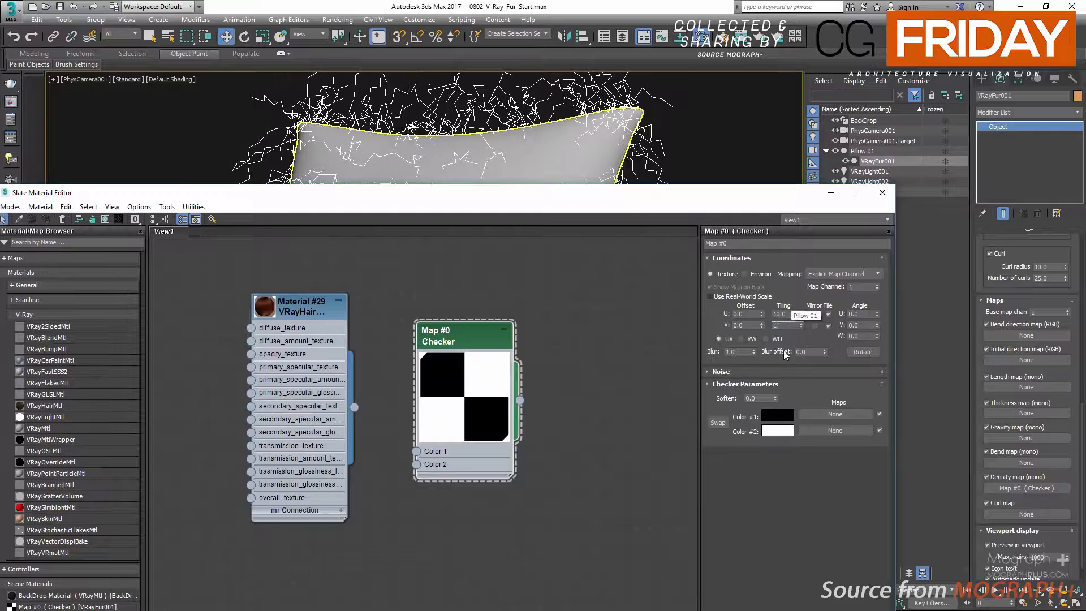
{"action": "type", "text": "10"}
{"action": "key", "text": "Return"}
Change the Checker map's Color 1 to dark gray and its Color 2 to a medium gray
{"action": "left_click", "coordinate": [776, 416]}
{"action": "double_click", "coordinate": [448, 130]}
{"action": "type", "text": "3"}
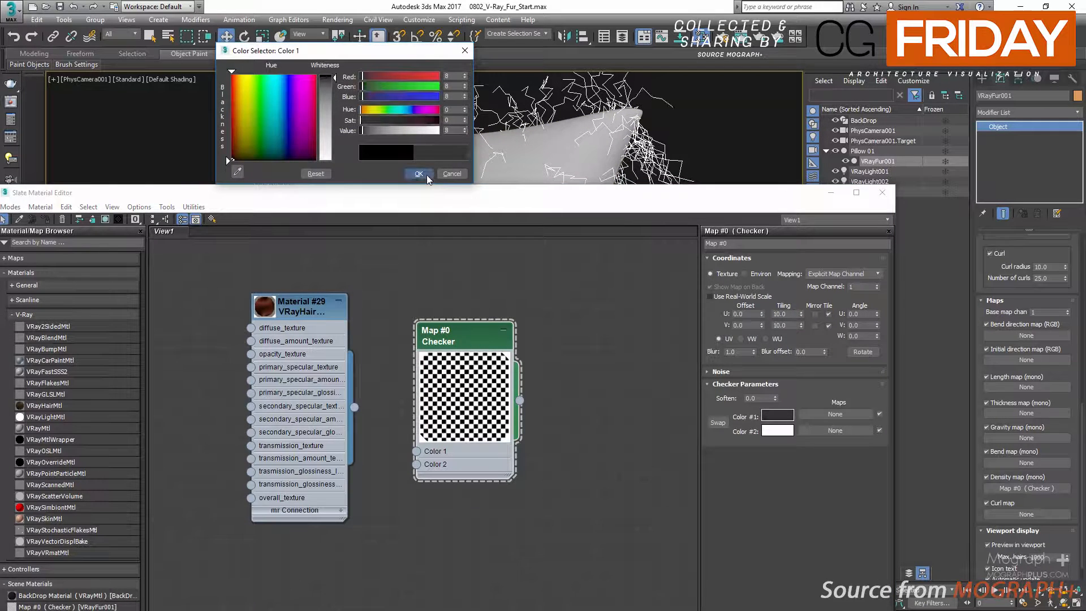
{"action": "left_click", "coordinate": [427, 174]}
{"action": "left_click", "coordinate": [776, 430]}
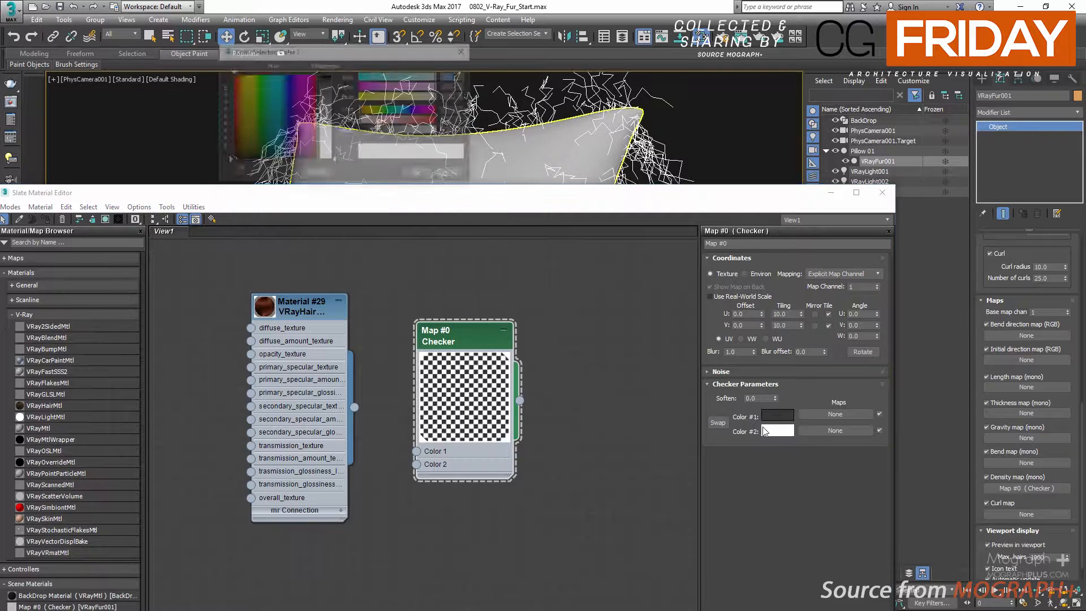
{"action": "double_click", "coordinate": [450, 130]}
{"action": "type", "text": "51"}
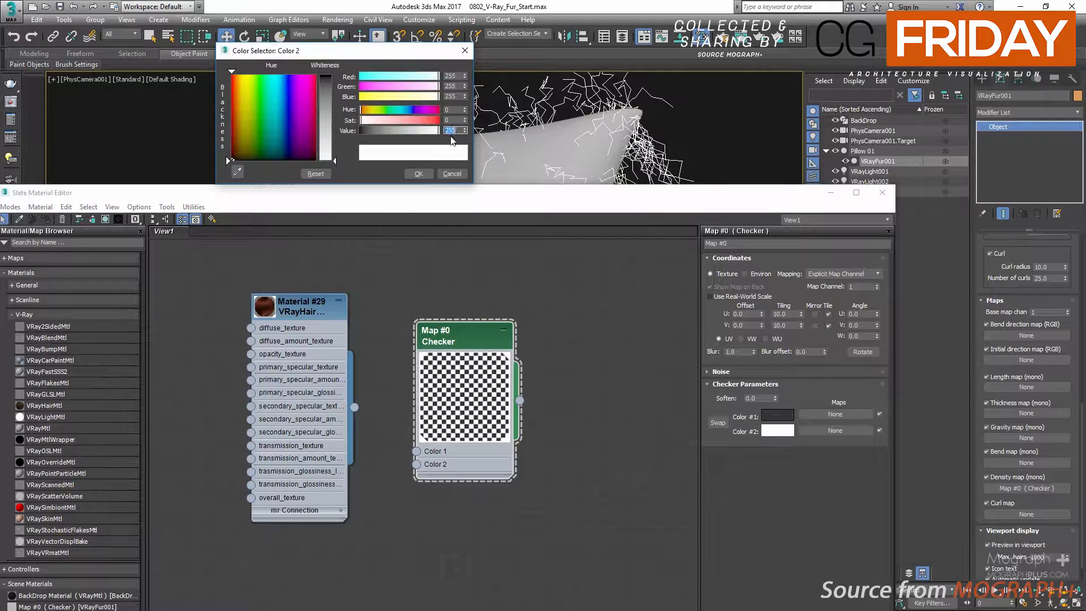
{"action": "left_click", "coordinate": [419, 175]}
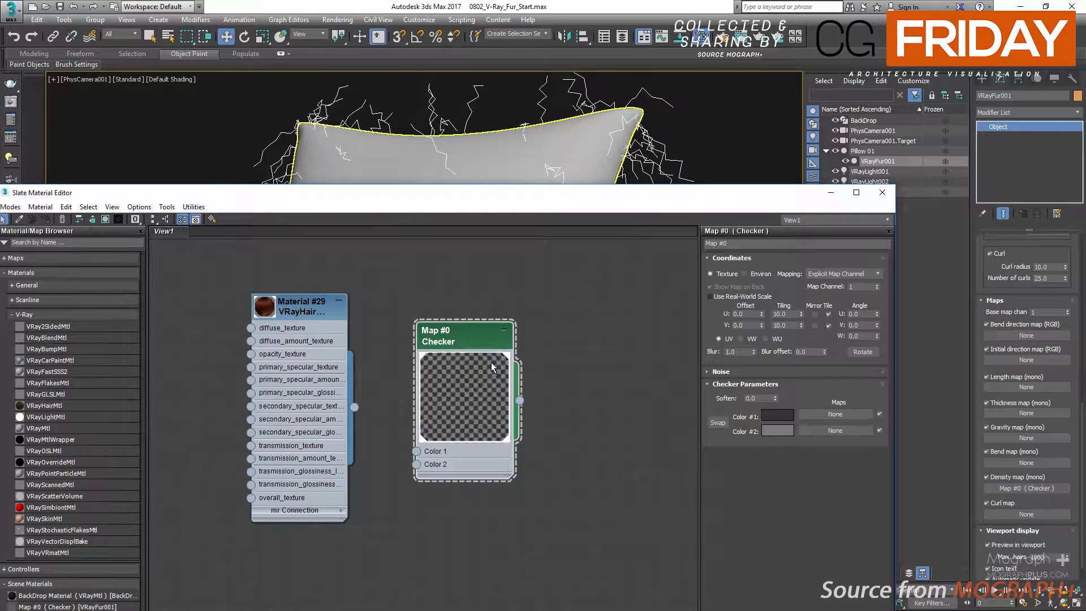
Compare Render 06 with Render 03 and Render 05 in the V-Ray frame buffer, and close it
{"action": "left_click", "coordinate": [11, 103]}
{"action": "double_click", "coordinate": [308, 202]}
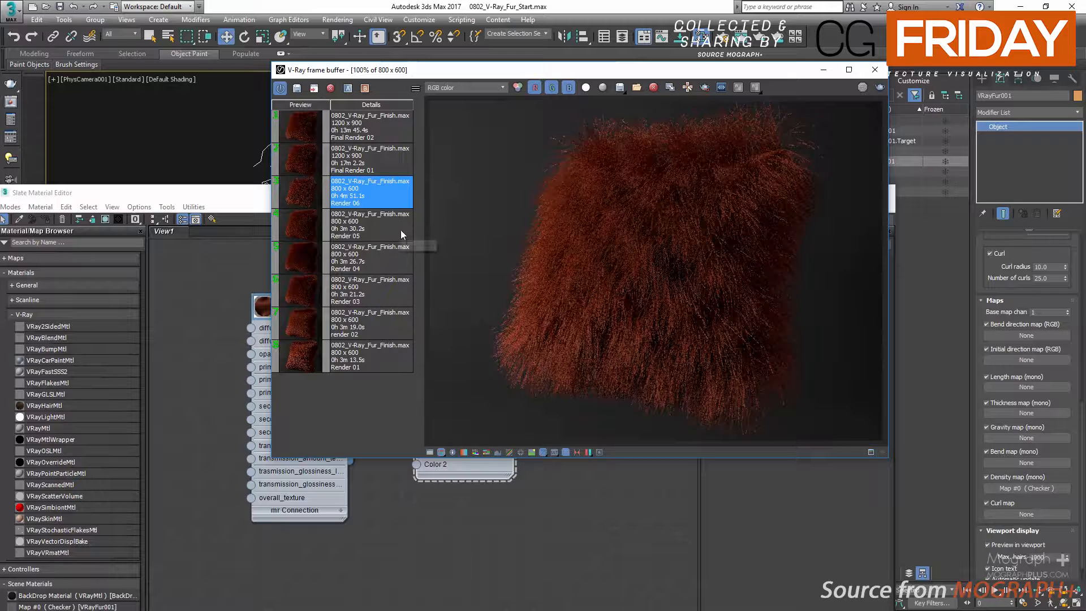
{"action": "left_click", "coordinate": [358, 304]}
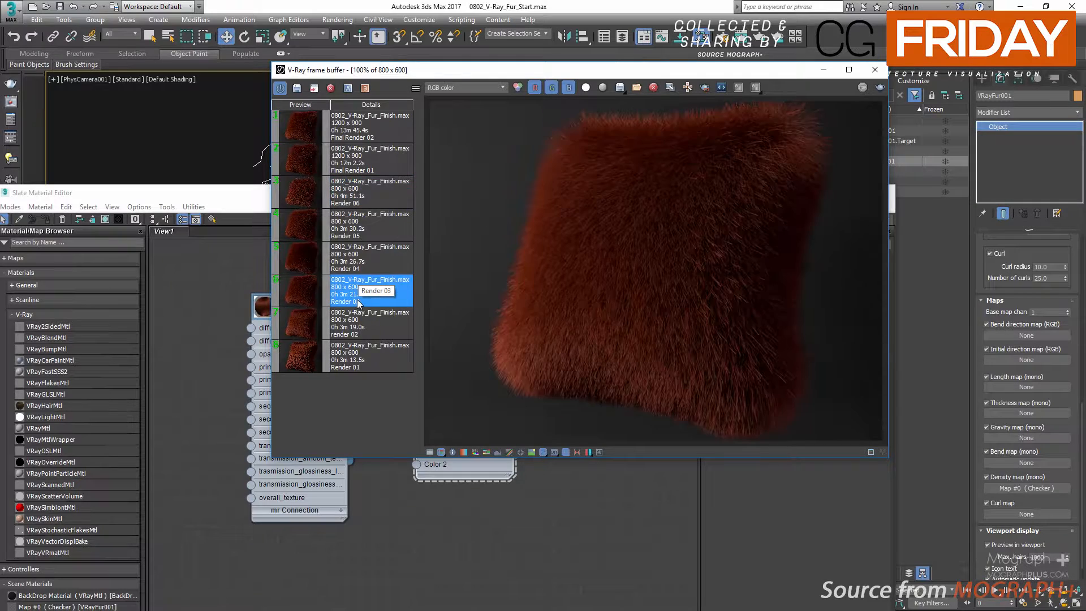
{"action": "left_click", "coordinate": [375, 214]}
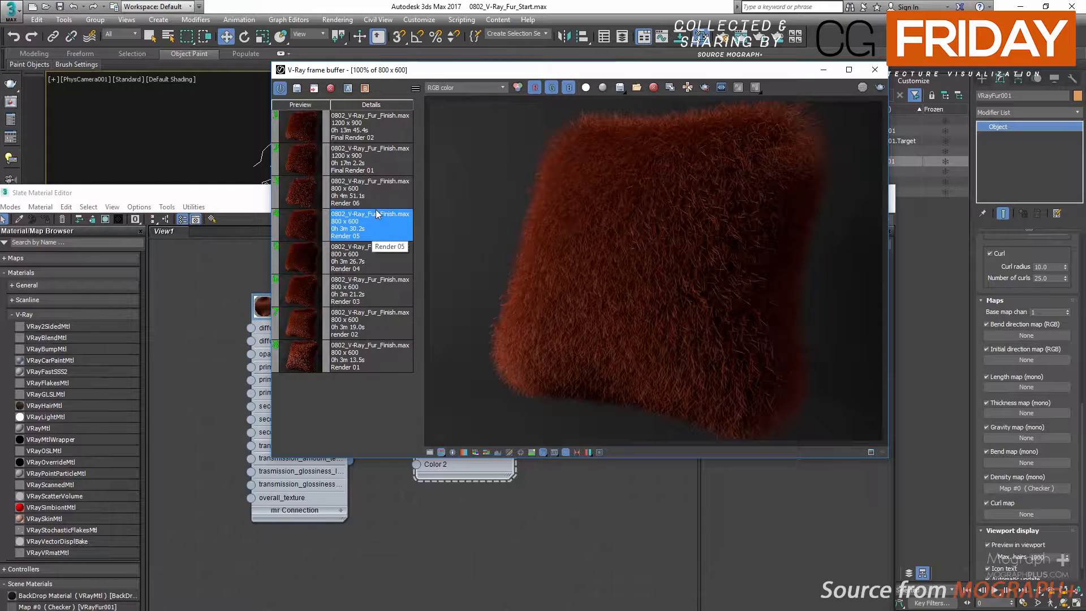
{"action": "left_click", "coordinate": [388, 194]}
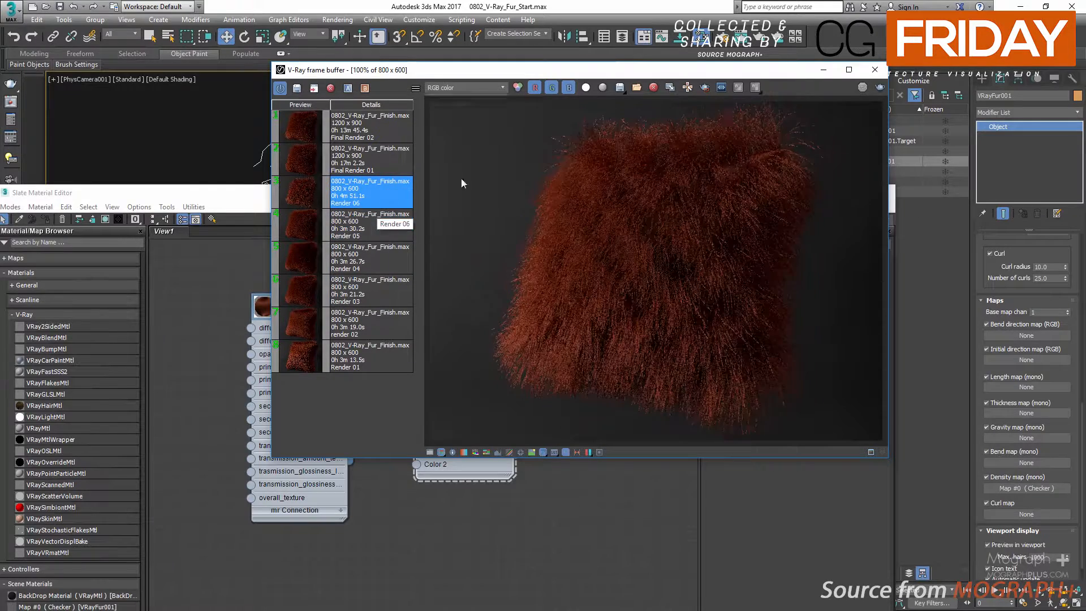
{"action": "left_click", "coordinate": [874, 69]}
Close the Slate Material Editor and clear the Checker map from the fur's density map slot
{"action": "left_click", "coordinate": [886, 193]}
{"action": "right_click", "coordinate": [1028, 490]}
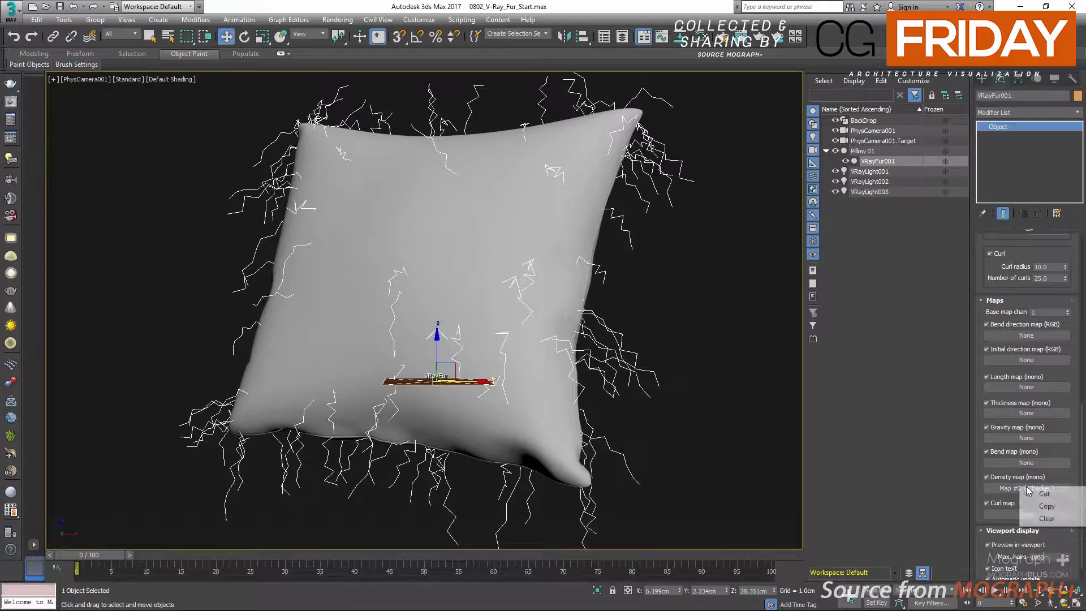
{"action": "left_click", "coordinate": [1047, 519]}
Show Final Render 01 in the V-Ray frame buffer, moved clear of the fur settings, and turn off the fur's curl
{"action": "scroll", "coordinate": [1002, 277], "scroll_direction": "up", "scroll_amount": 2}
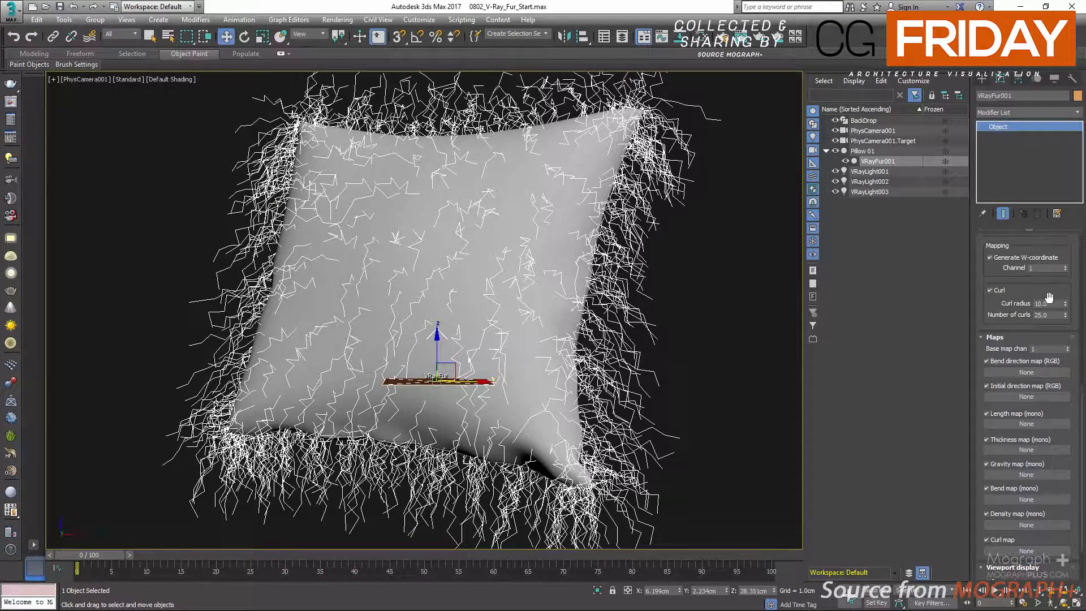
{"action": "left_click", "coordinate": [10, 100]}
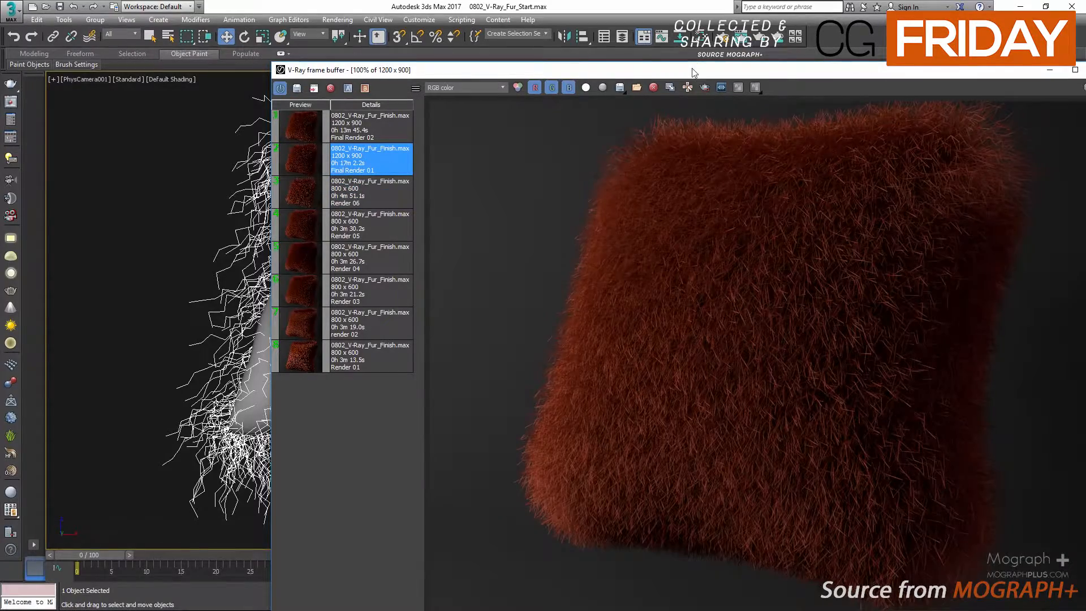
{"action": "left_click_drag", "start_coordinate": [692, 68], "coordinate": [493, 28]}
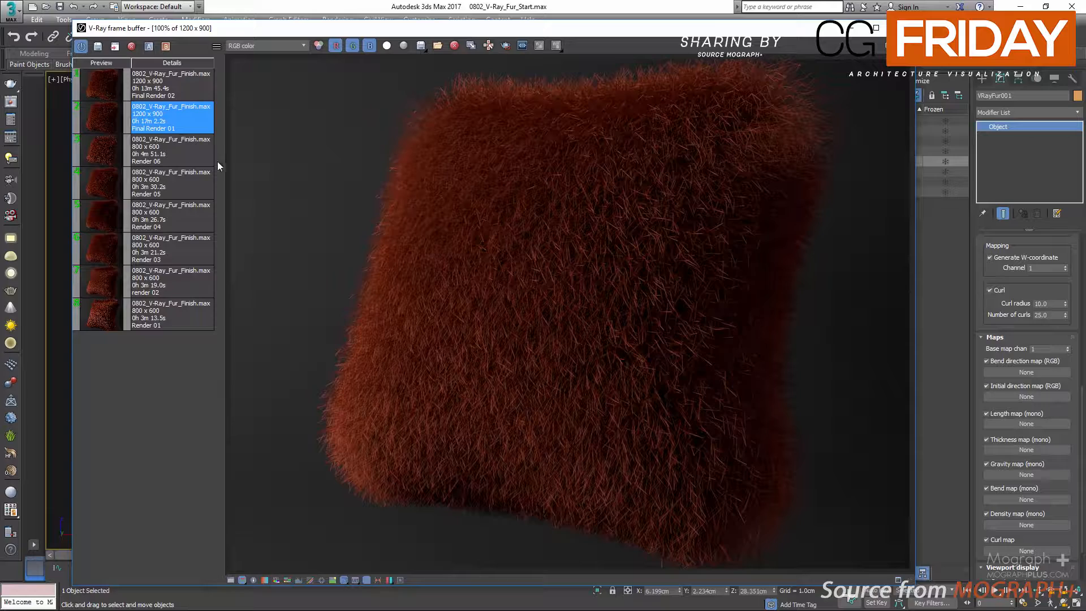
{"action": "left_click", "coordinate": [991, 290]}
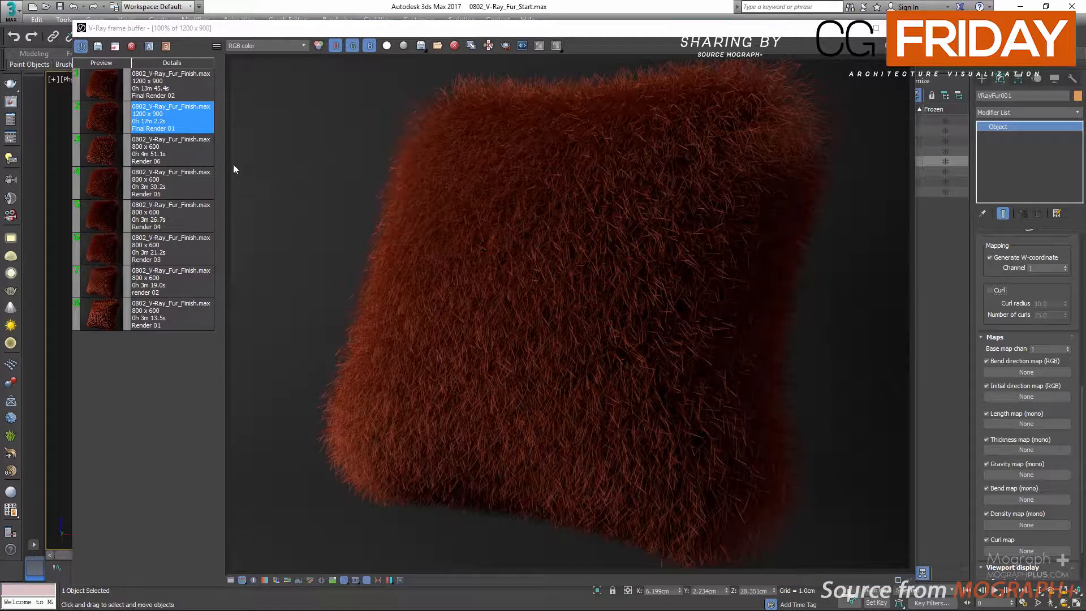
Compare Final Render 02 without curl against the curled Final Render 01 in the V-Ray frame buffer
{"action": "double_click", "coordinate": [109, 89]}
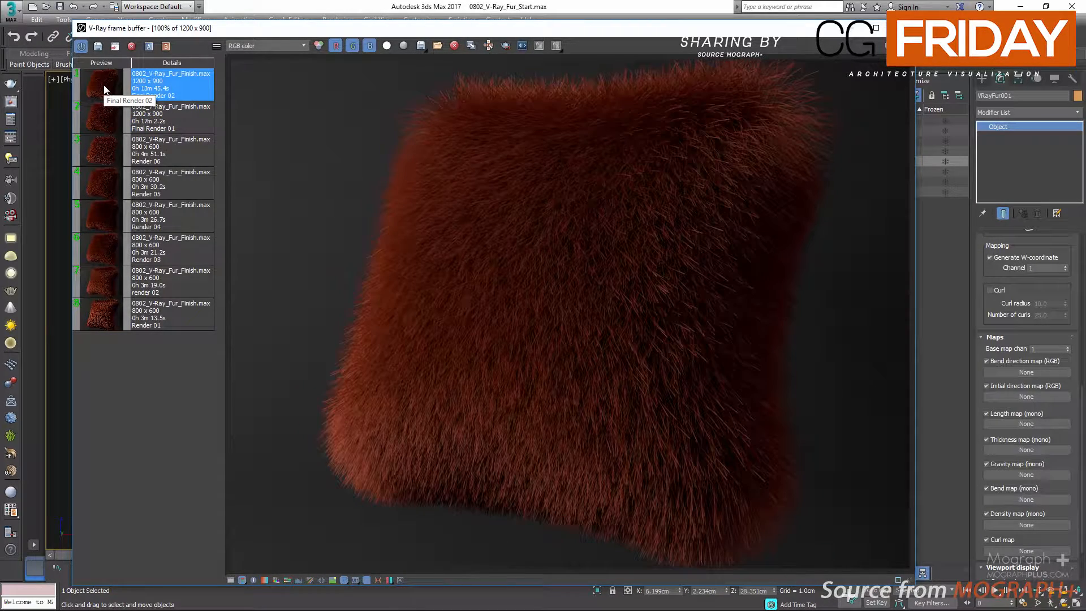
{"action": "double_click", "coordinate": [101, 119]}
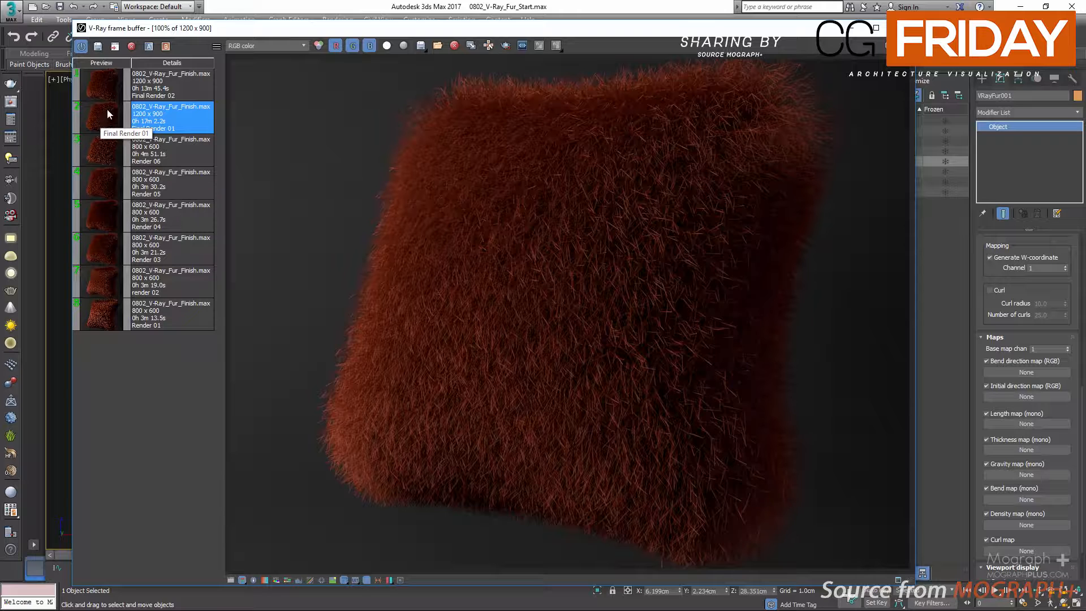
{"action": "double_click", "coordinate": [99, 83]}
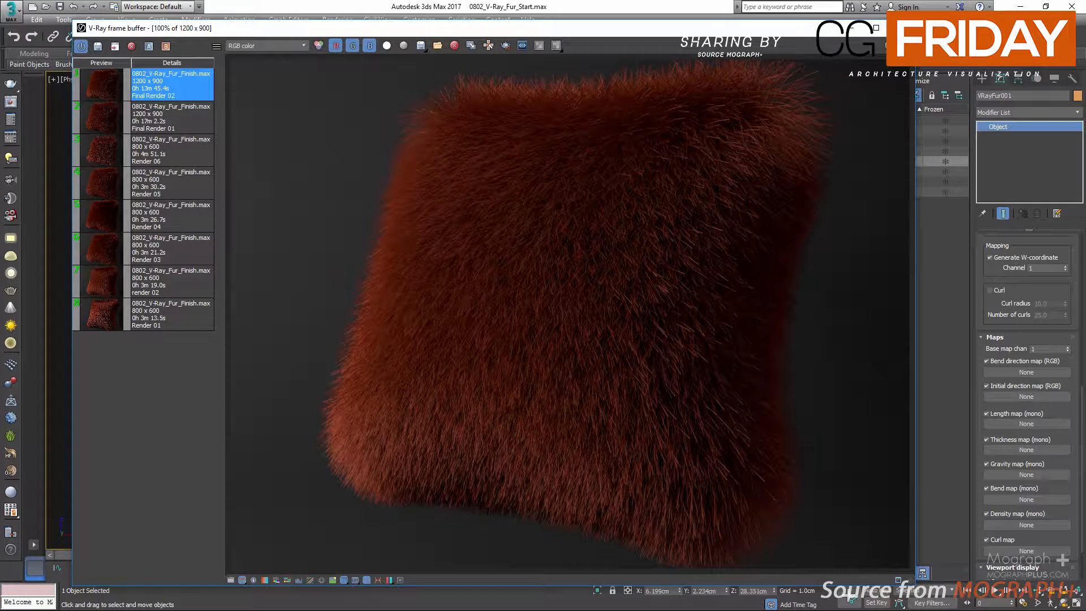